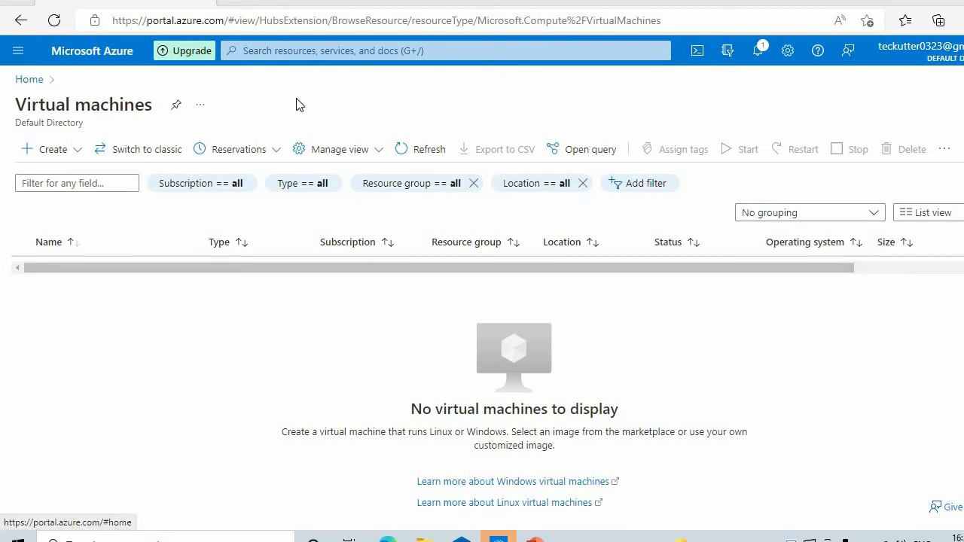
Step: Start creating a new standard Azure virtual machine from the Virtual machines page
{"action": "left_click", "coordinate": [18, 50]}
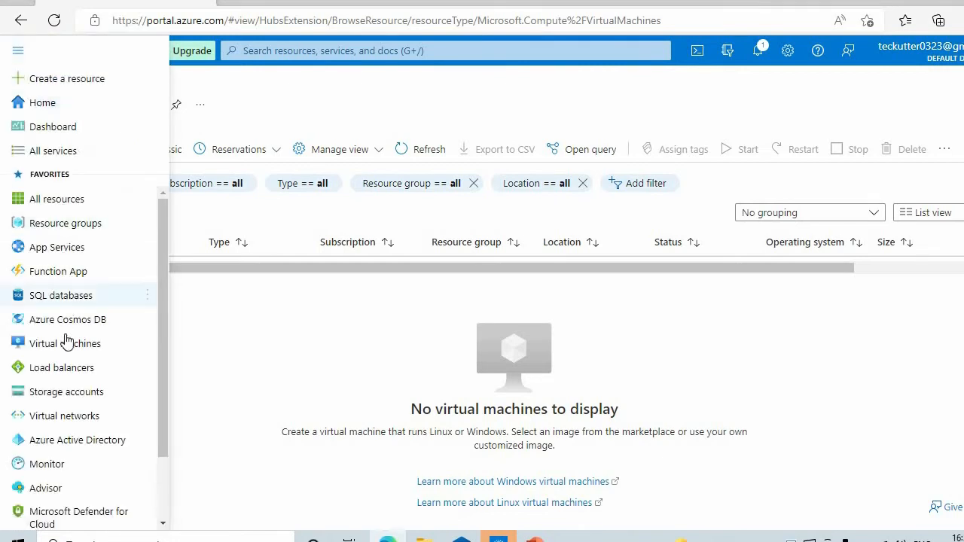
{"action": "mouse_move", "coordinate": [75, 347]}
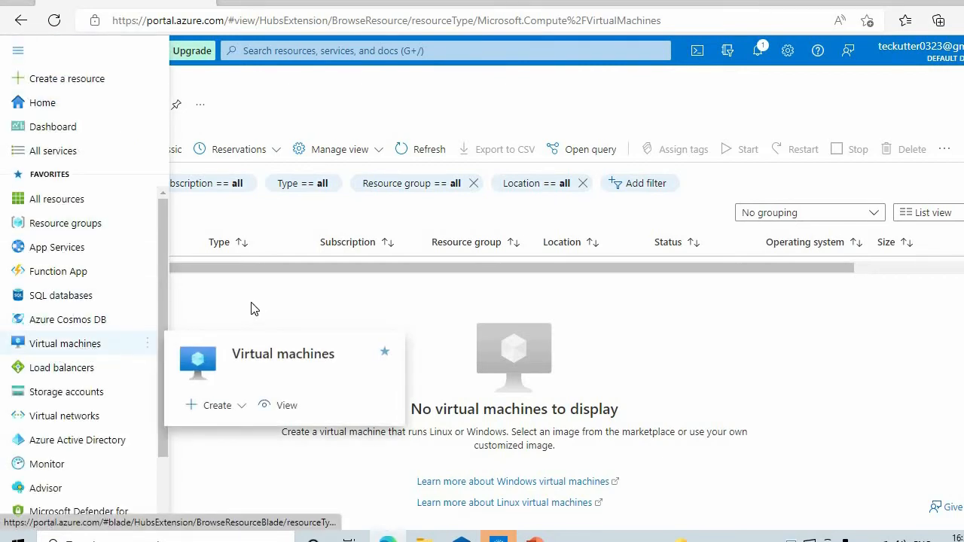
{"action": "left_click", "coordinate": [221, 297]}
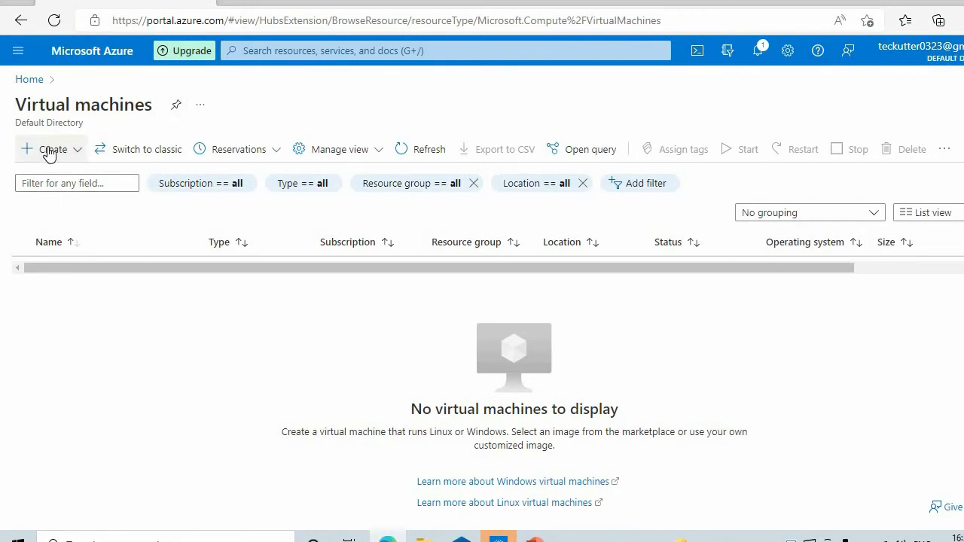
{"action": "left_click", "coordinate": [74, 154]}
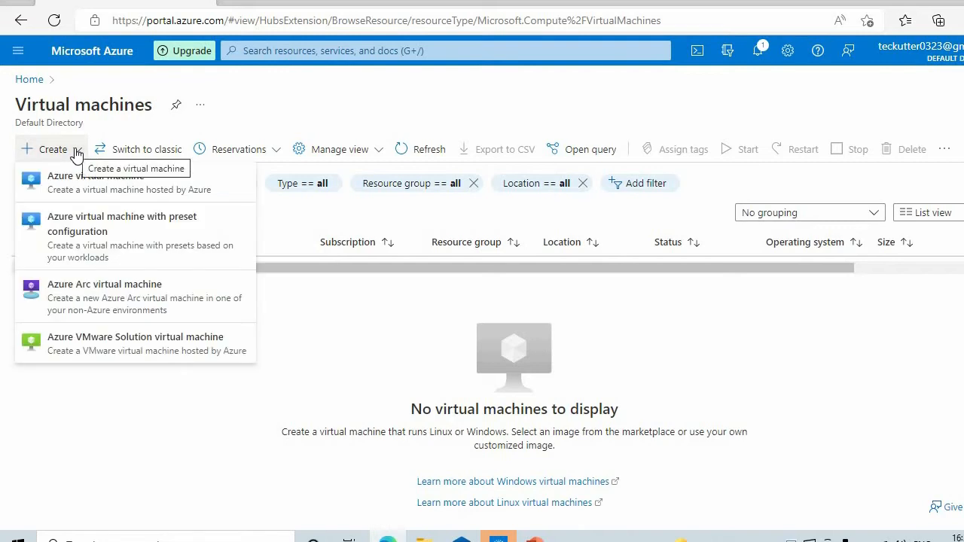
{"action": "left_click", "coordinate": [136, 188]}
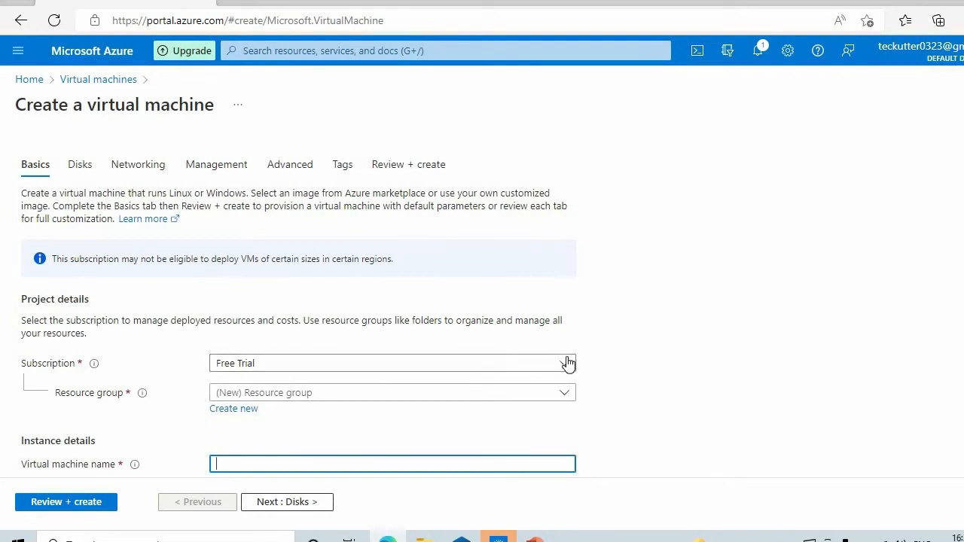
Step: Assign the virtual machine to the existing resource group demo1 and name it azureuser1
{"action": "scroll", "coordinate": [366, 362], "scroll_direction": "down", "scroll_amount": 1}
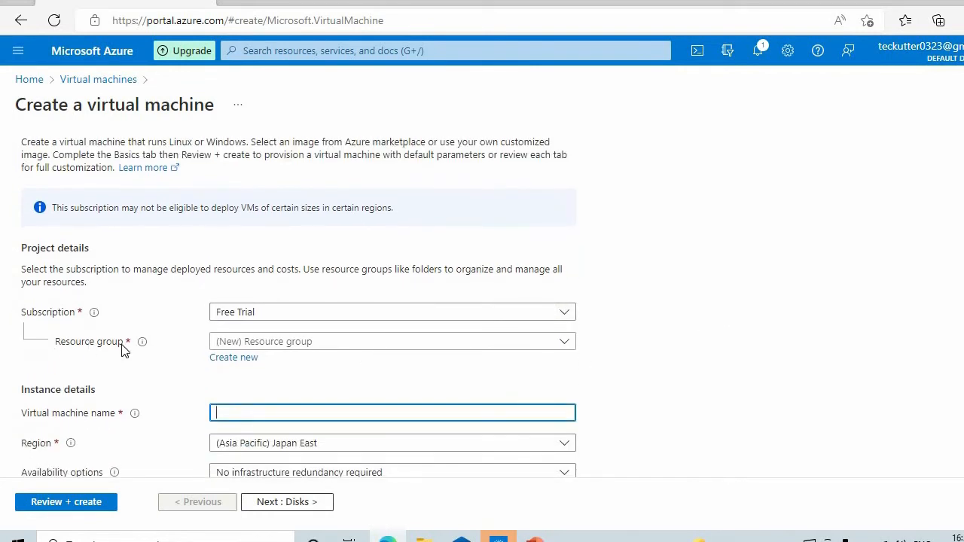
{"action": "left_click", "coordinate": [310, 349]}
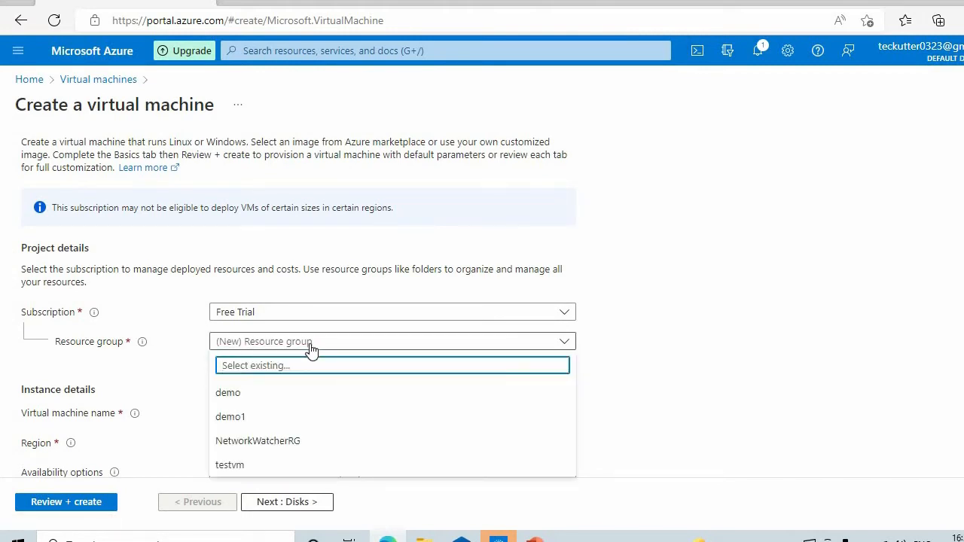
{"action": "left_click", "coordinate": [238, 418]}
{"action": "scroll", "coordinate": [143, 357], "scroll_direction": "down", "scroll_amount": 1}
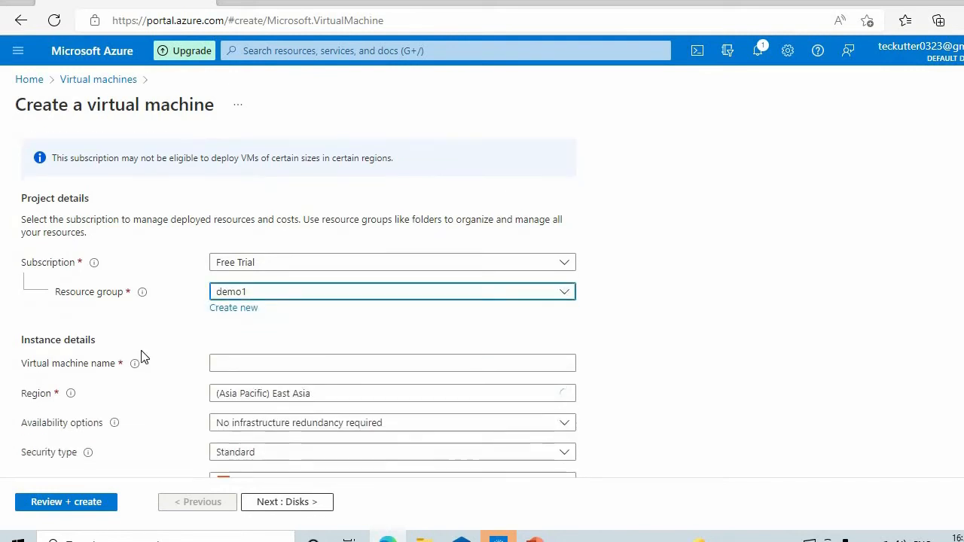
{"action": "left_click", "coordinate": [238, 362]}
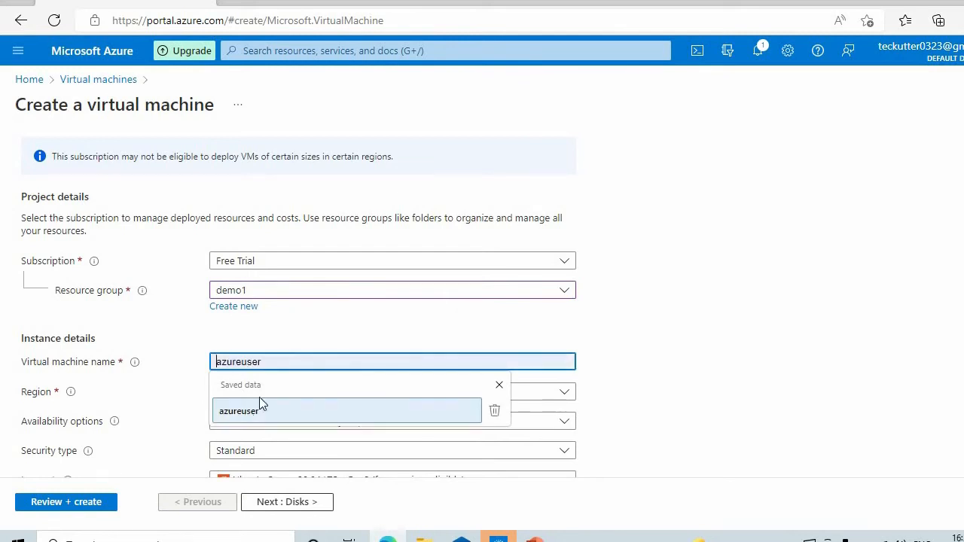
{"action": "left_click", "coordinate": [258, 408]}
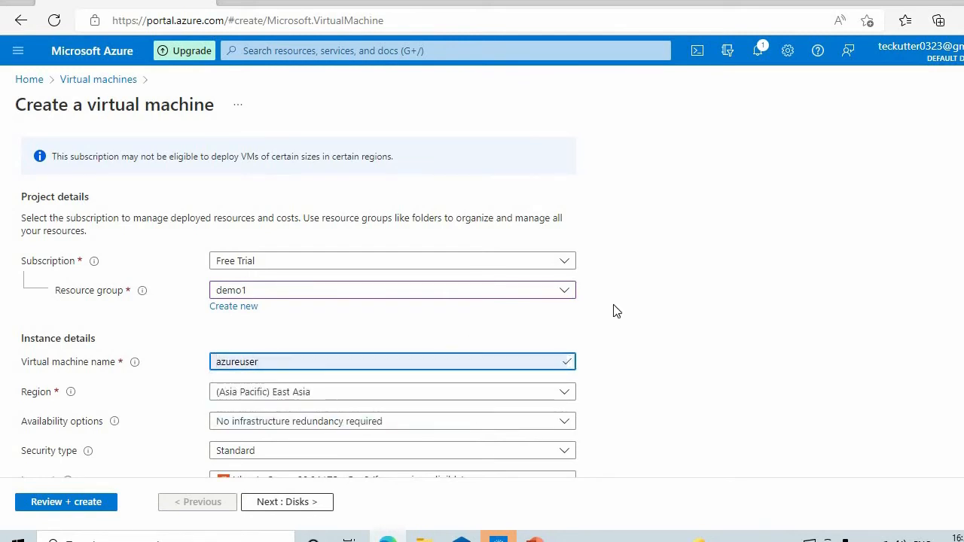
{"action": "type", "text": "1"}
Step: Set the virtual machine's region to (US) West US
{"action": "scroll", "coordinate": [607, 306], "scroll_direction": "down", "scroll_amount": 2}
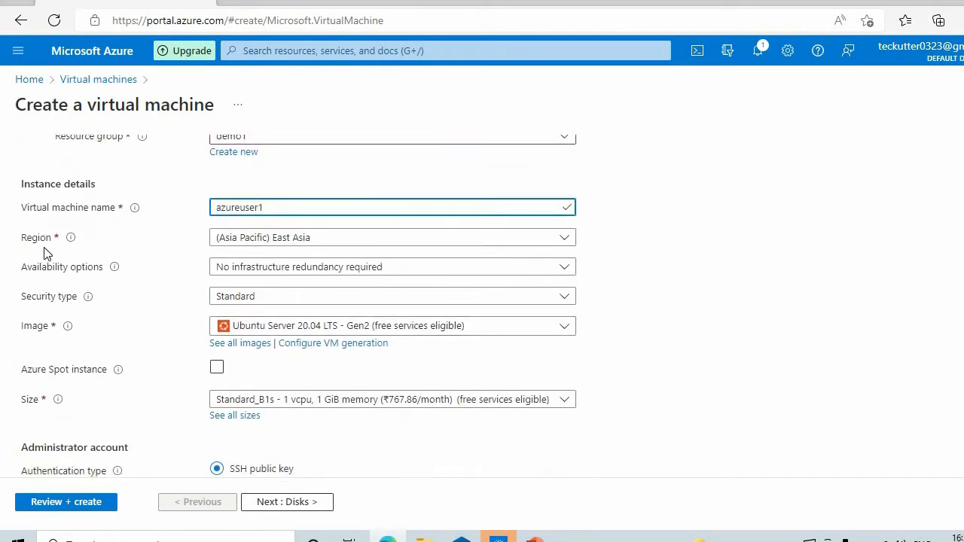
{"action": "left_click", "coordinate": [270, 244]}
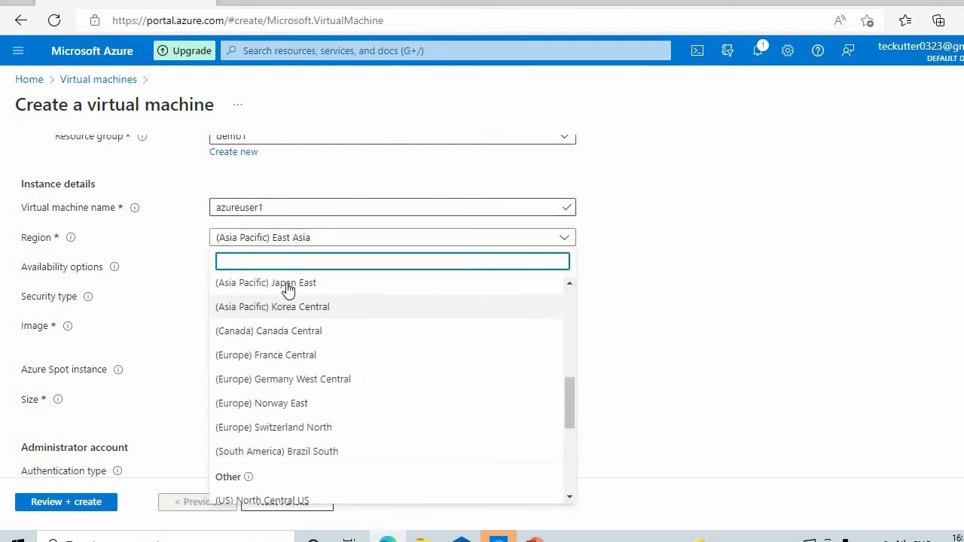
{"action": "scroll", "coordinate": [274, 437], "scroll_direction": "down", "scroll_amount": 4}
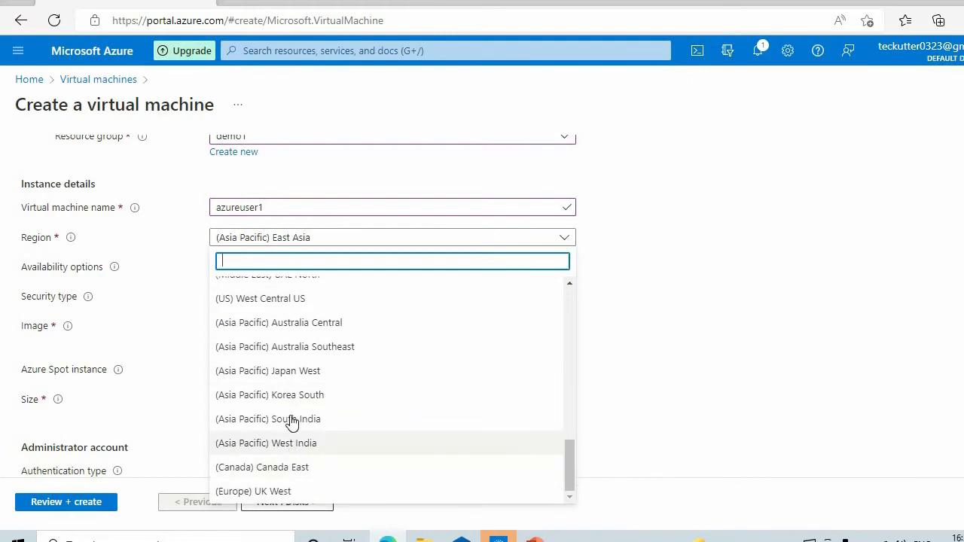
{"action": "scroll", "coordinate": [282, 427], "scroll_direction": "up", "scroll_amount": 3}
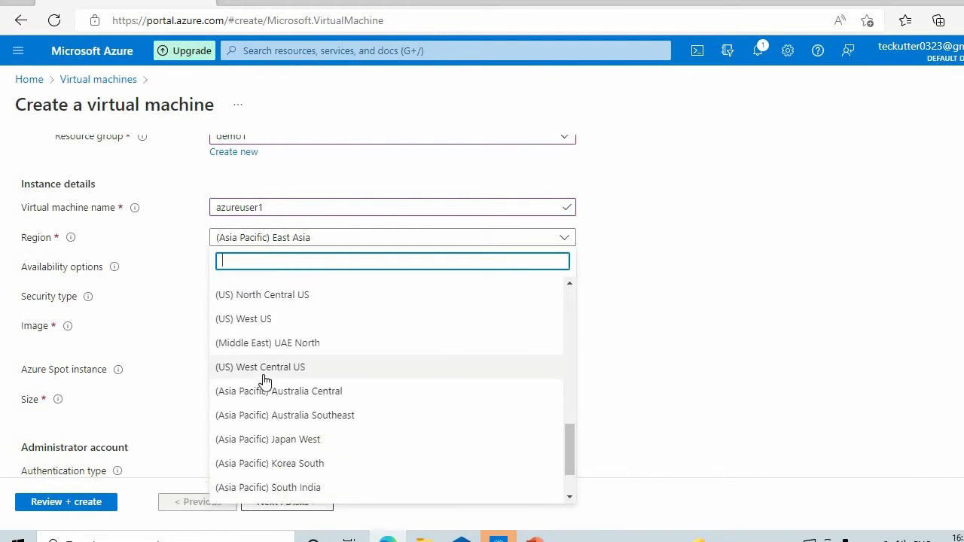
{"action": "left_click", "coordinate": [264, 320]}
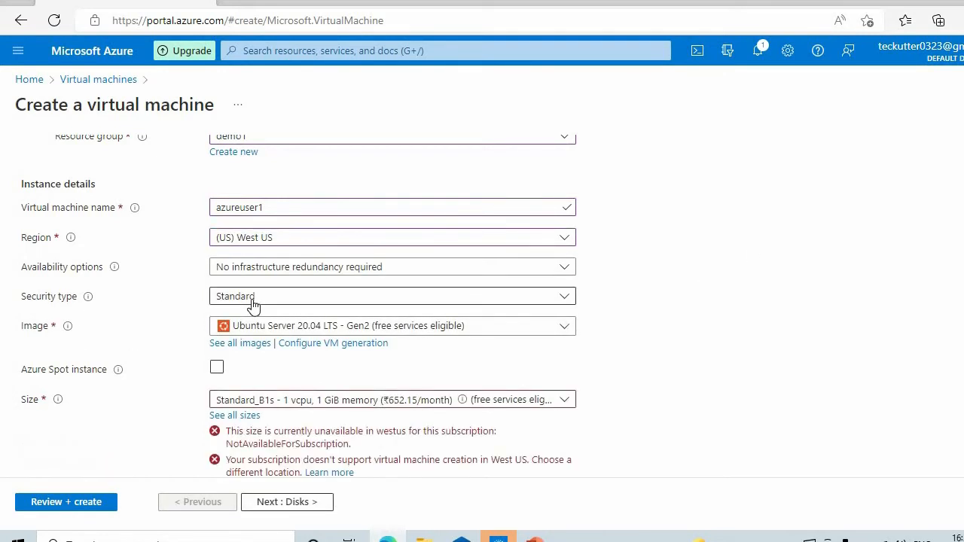
Step: Check the security types, keep Standard, and select the Ubuntu Server 20.04 LTS - Gen2 image
{"action": "left_click", "coordinate": [566, 298]}
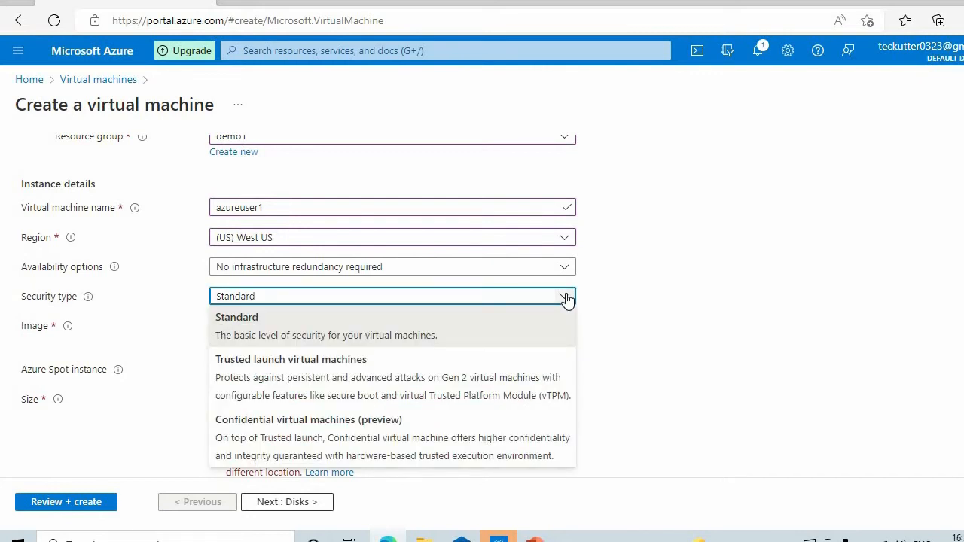
{"action": "left_click", "coordinate": [567, 298]}
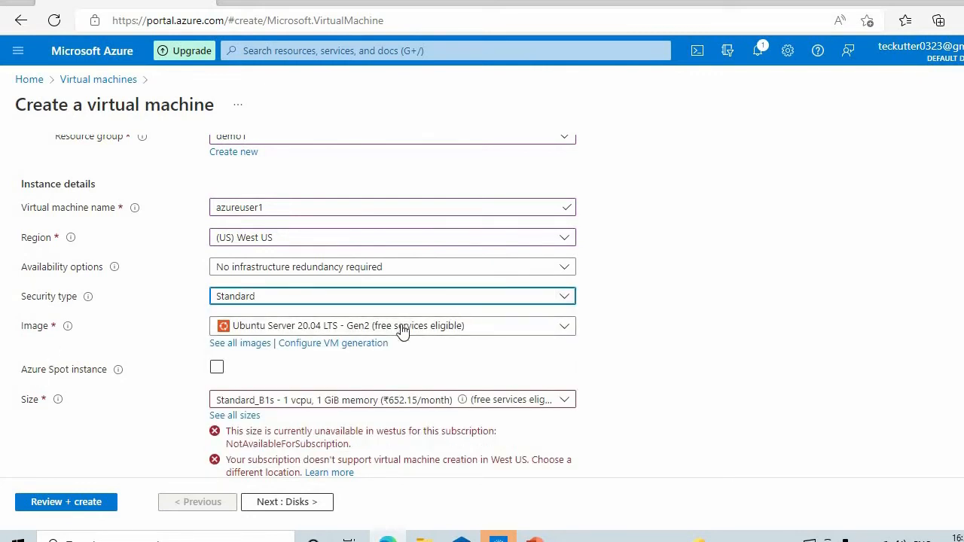
{"action": "left_click", "coordinate": [567, 334]}
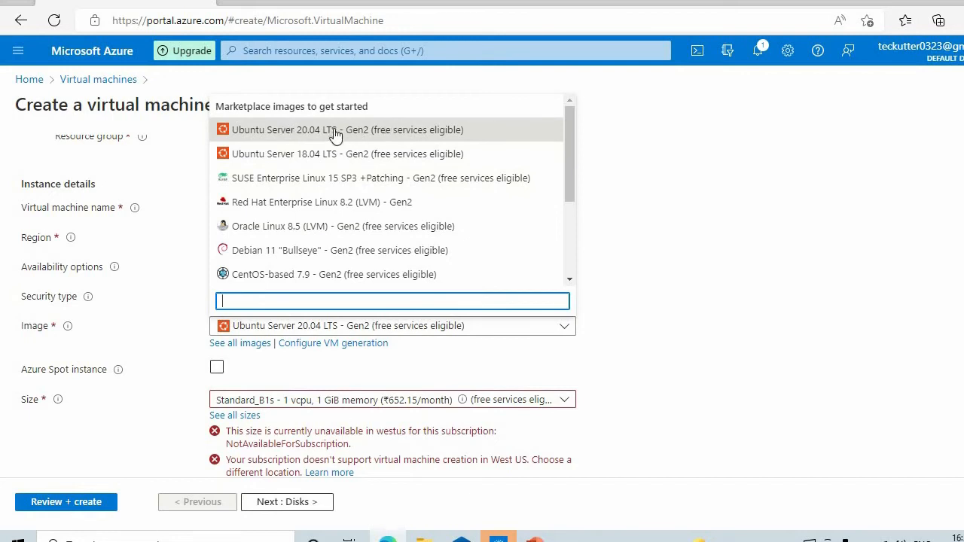
{"action": "left_click", "coordinate": [443, 133]}
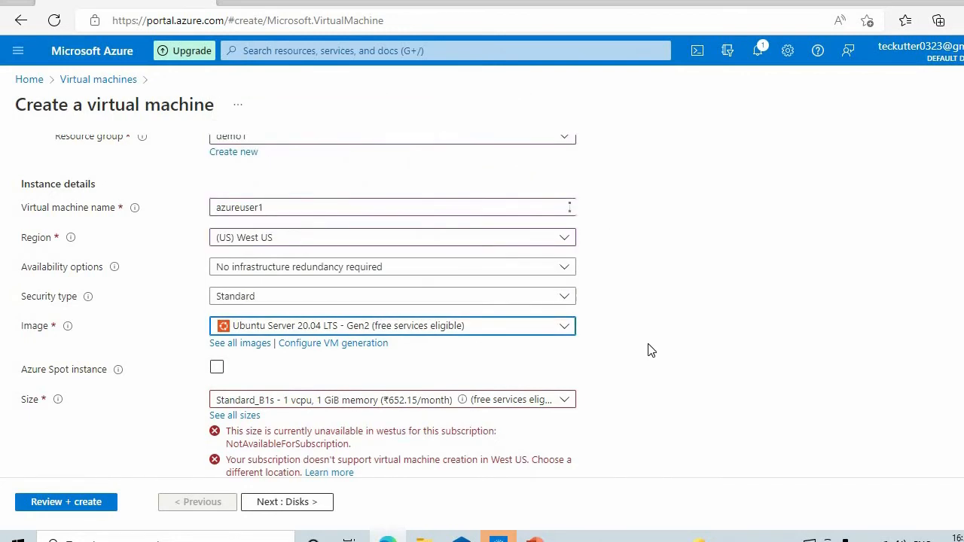
Step: Check which virtual machine sizes are offered for the chosen region
{"action": "scroll", "coordinate": [54, 407], "scroll_direction": "down", "scroll_amount": 1}
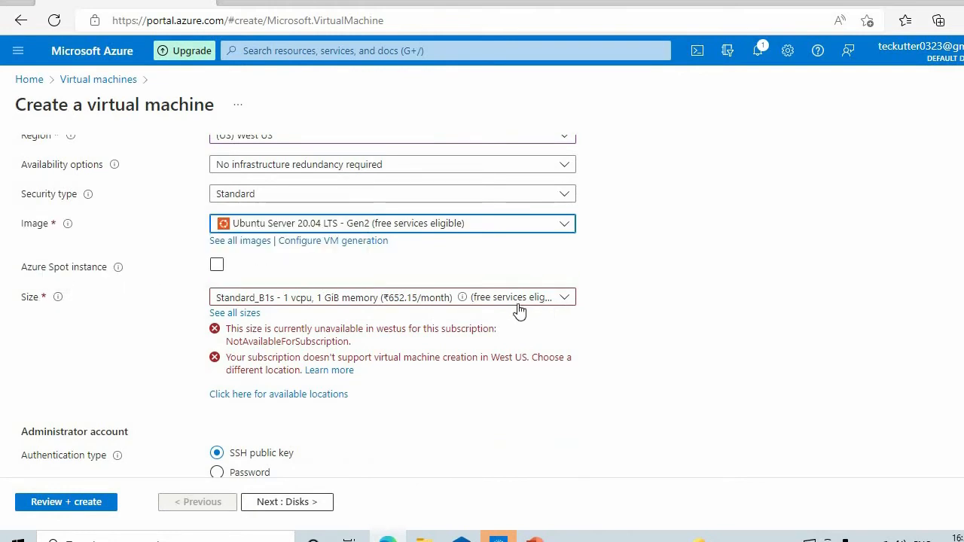
{"action": "left_click", "coordinate": [566, 299]}
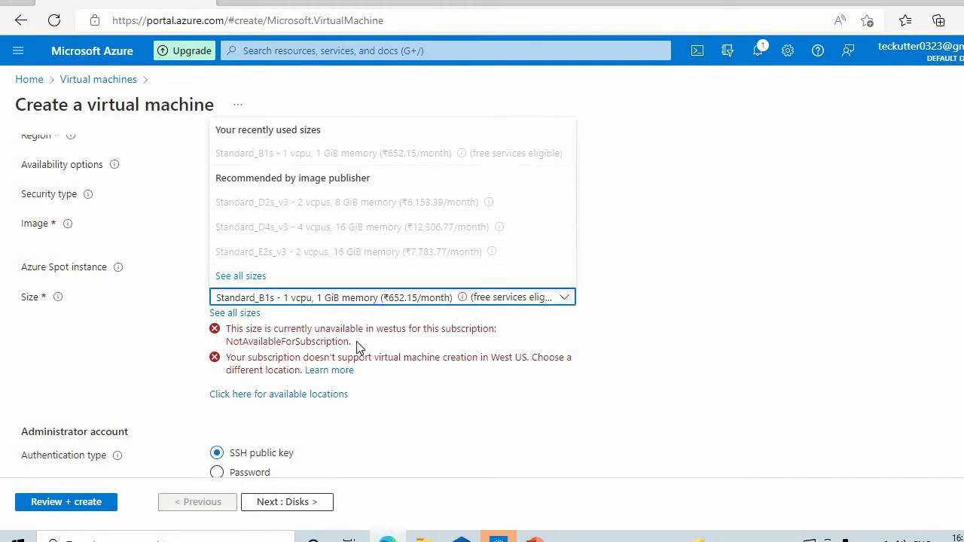
{"action": "left_click", "coordinate": [751, 281]}
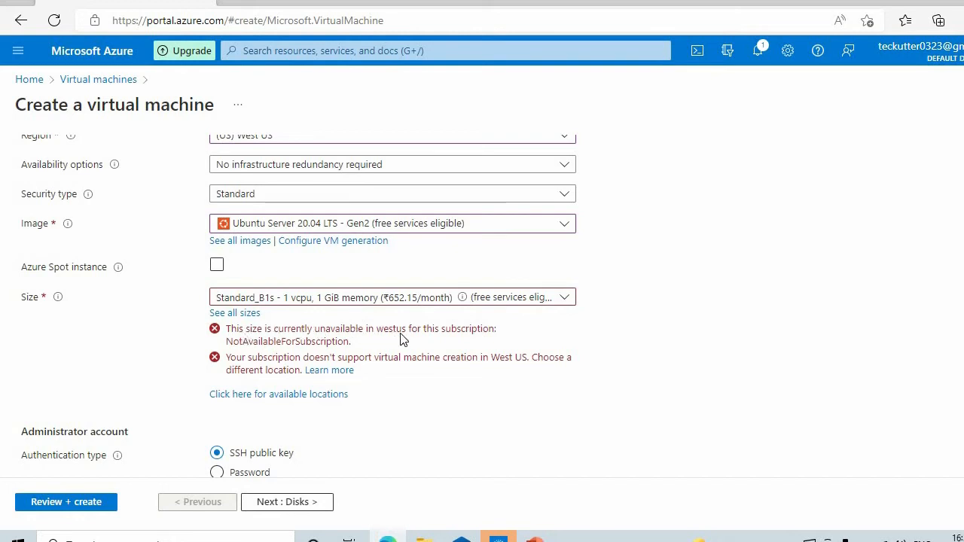
Step: Change the virtual machine's region to (Asia Pacific) East Asia
{"action": "scroll", "coordinate": [500, 340], "scroll_direction": "up", "scroll_amount": 2}
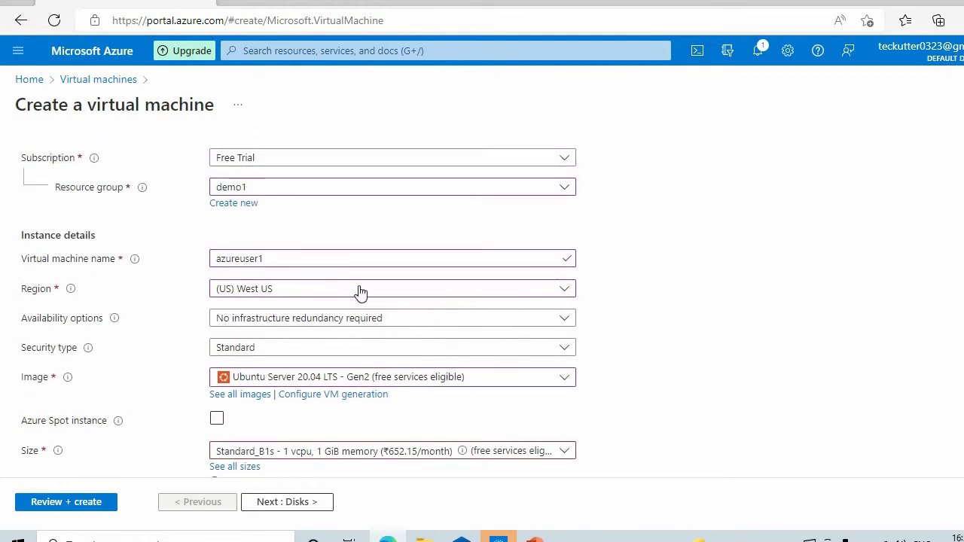
{"action": "left_click", "coordinate": [360, 292]}
{"action": "left_click", "coordinate": [360, 292]}
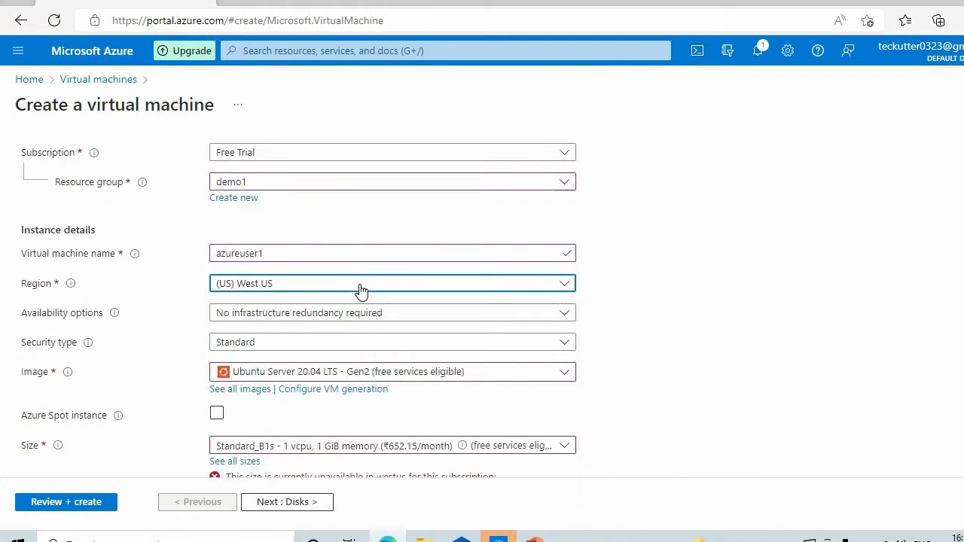
{"action": "scroll", "coordinate": [360, 292], "scroll_direction": "down", "scroll_amount": 1}
{"action": "left_click", "coordinate": [327, 185]}
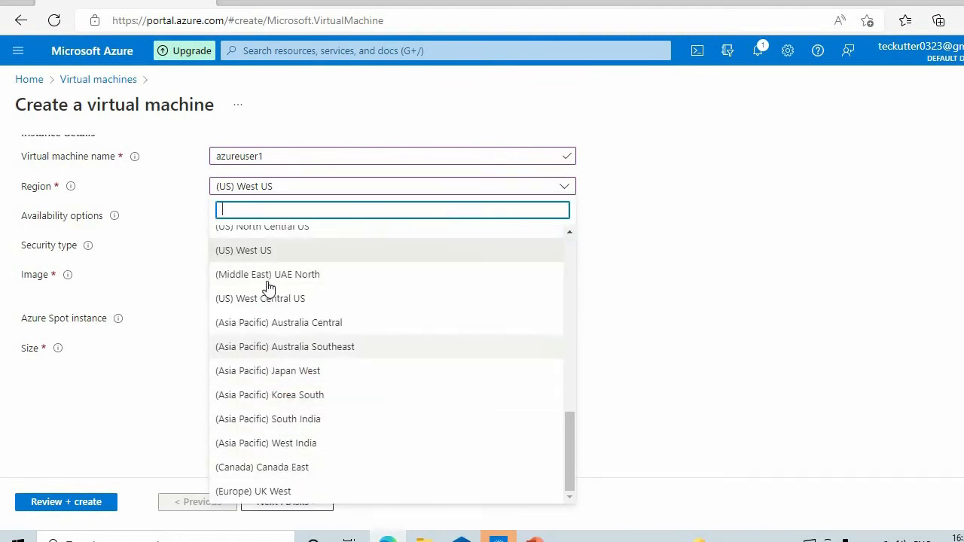
{"action": "left_click_drag", "start_coordinate": [571, 444], "coordinate": [555, 345]}
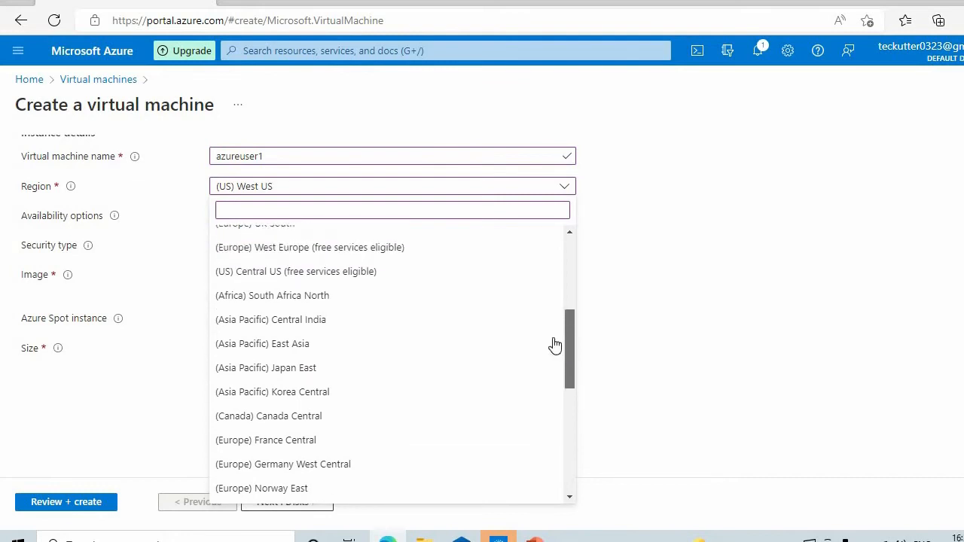
{"action": "left_click", "coordinate": [398, 344]}
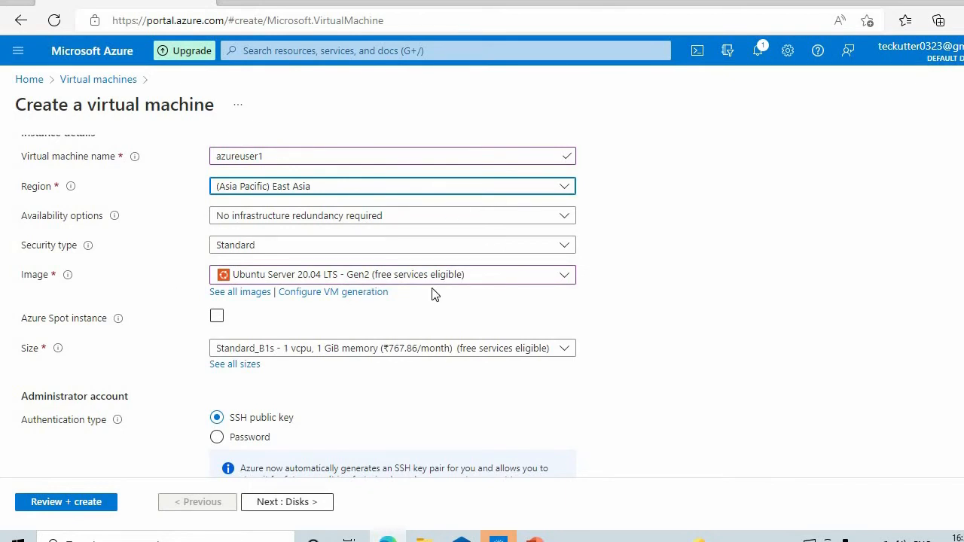
Step: Review the administrator account and inbound port rules, keep the SSH key pair and SSH (22) defaults, and continue to the disk settings
{"action": "scroll", "coordinate": [435, 294], "scroll_direction": "down", "scroll_amount": 1}
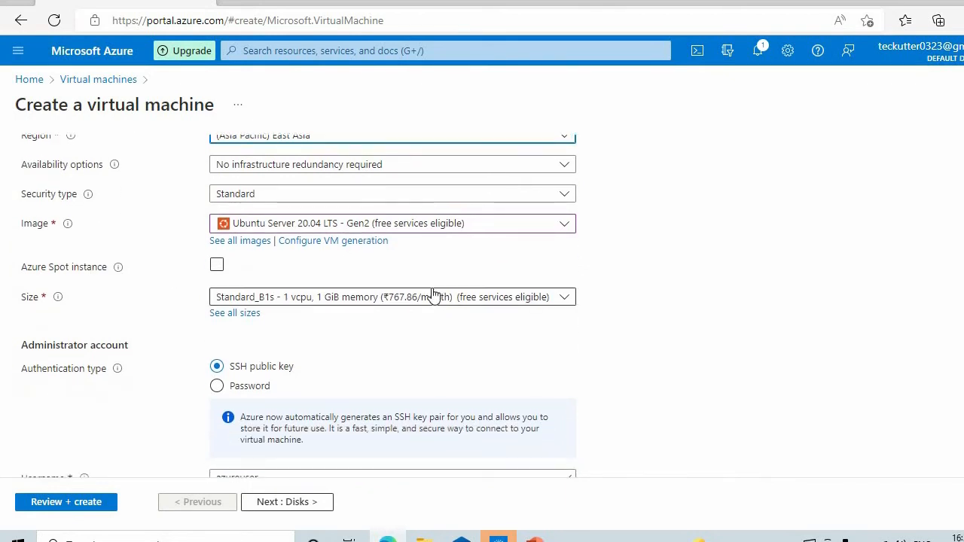
{"action": "scroll", "coordinate": [268, 341], "scroll_direction": "down", "scroll_amount": 2}
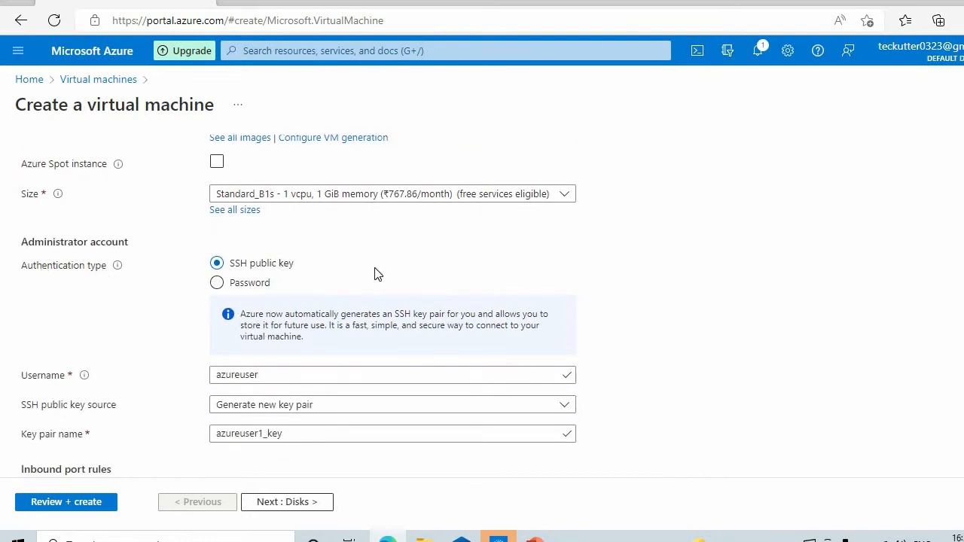
{"action": "scroll", "coordinate": [374, 274], "scroll_direction": "down", "scroll_amount": 2}
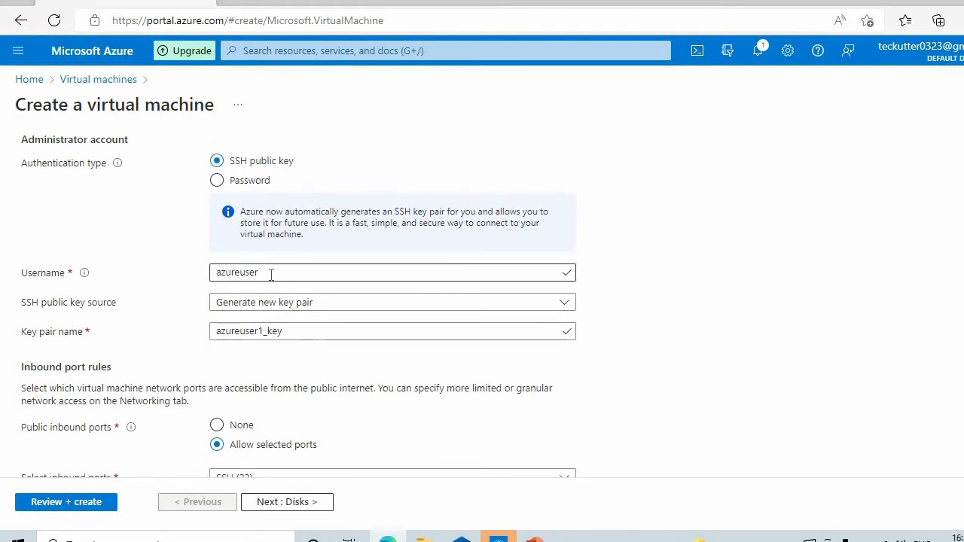
{"action": "left_click", "coordinate": [285, 331]}
{"action": "scroll", "coordinate": [286, 331], "scroll_direction": "down", "scroll_amount": 2}
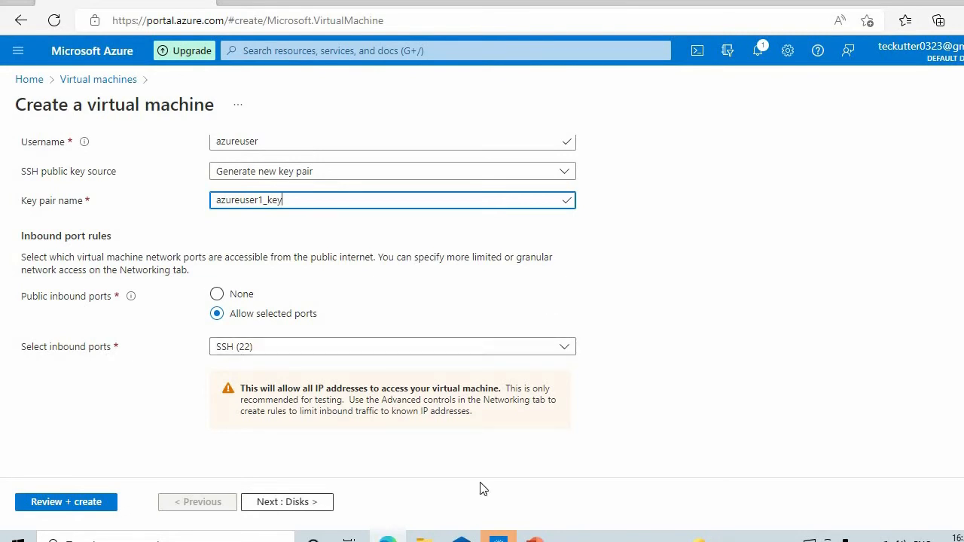
{"action": "left_click", "coordinate": [253, 503]}
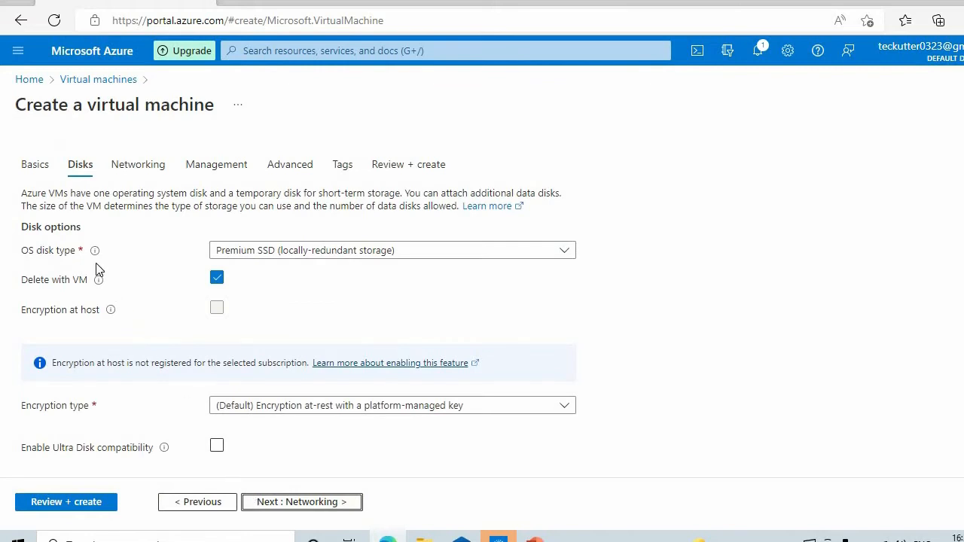
Step: Review the OS disk type choices, keep Premium SSD, and examine the encryption and data disk settings
{"action": "left_click", "coordinate": [346, 256]}
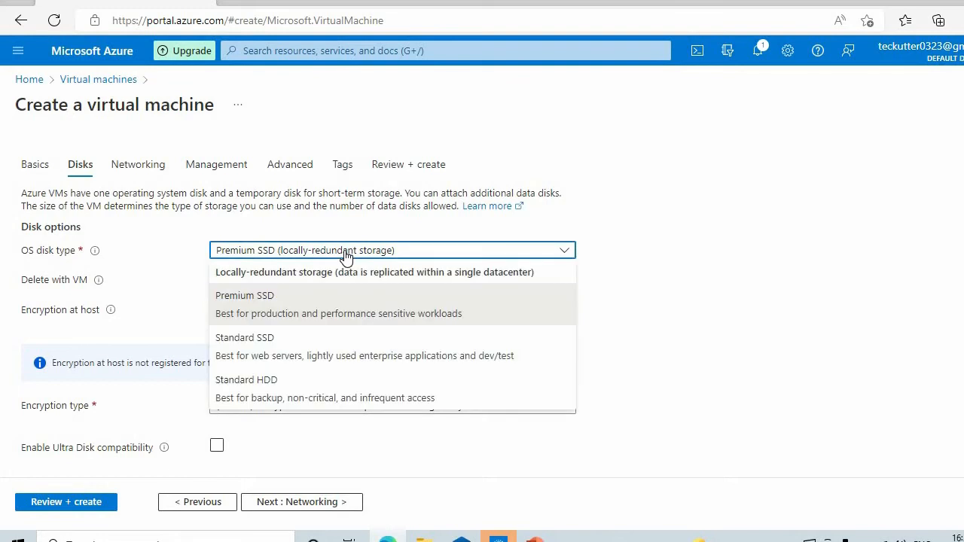
{"action": "left_click", "coordinate": [346, 256]}
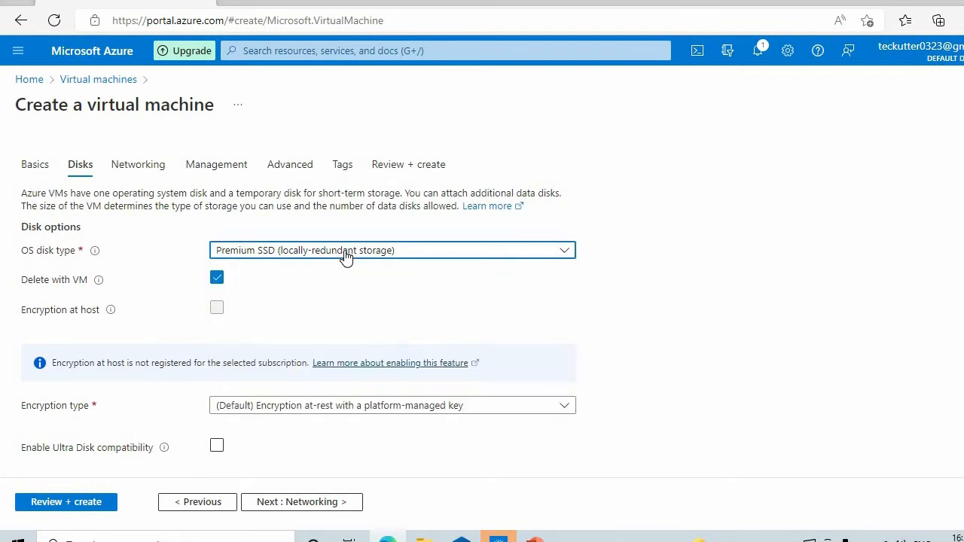
{"action": "scroll", "coordinate": [300, 351], "scroll_direction": "down", "scroll_amount": 2}
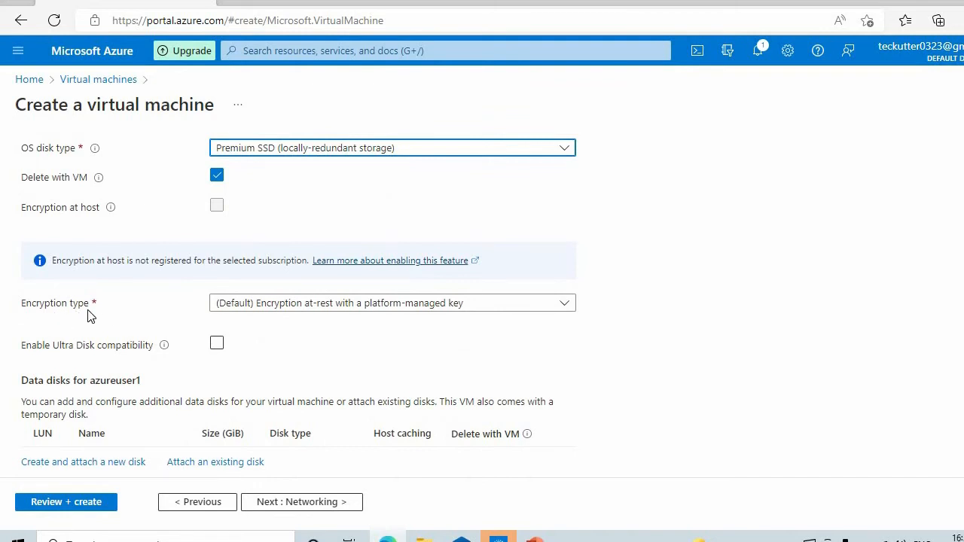
Step: Review the disk encryption types, keep the default platform-managed key, and continue to the networking settings
{"action": "left_click", "coordinate": [318, 309]}
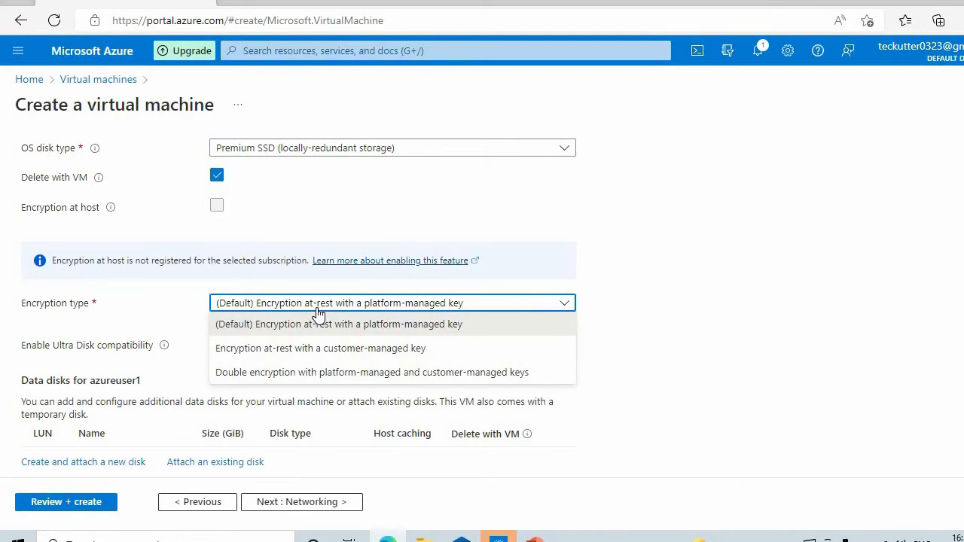
{"action": "left_click", "coordinate": [318, 308]}
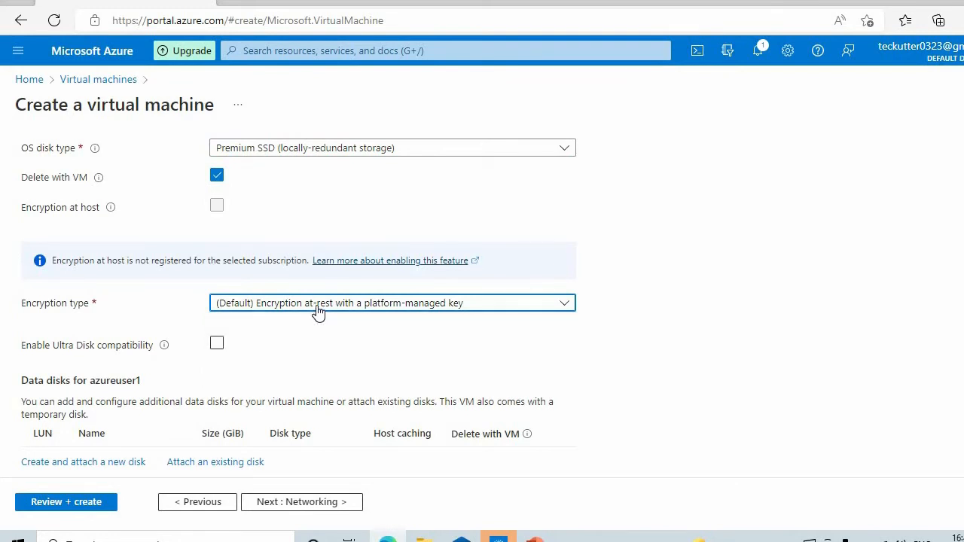
{"action": "scroll", "coordinate": [318, 311], "scroll_direction": "down", "scroll_amount": 1}
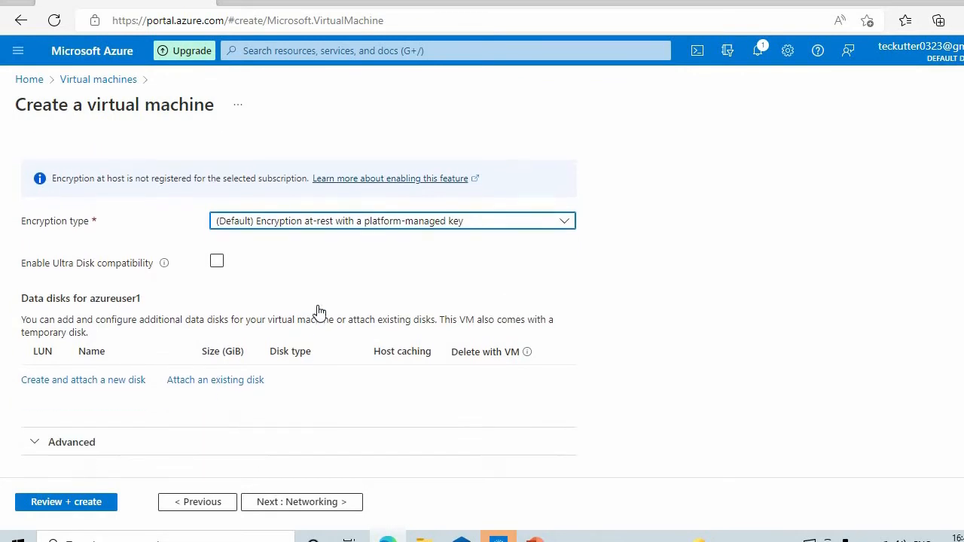
{"action": "left_click", "coordinate": [289, 502]}
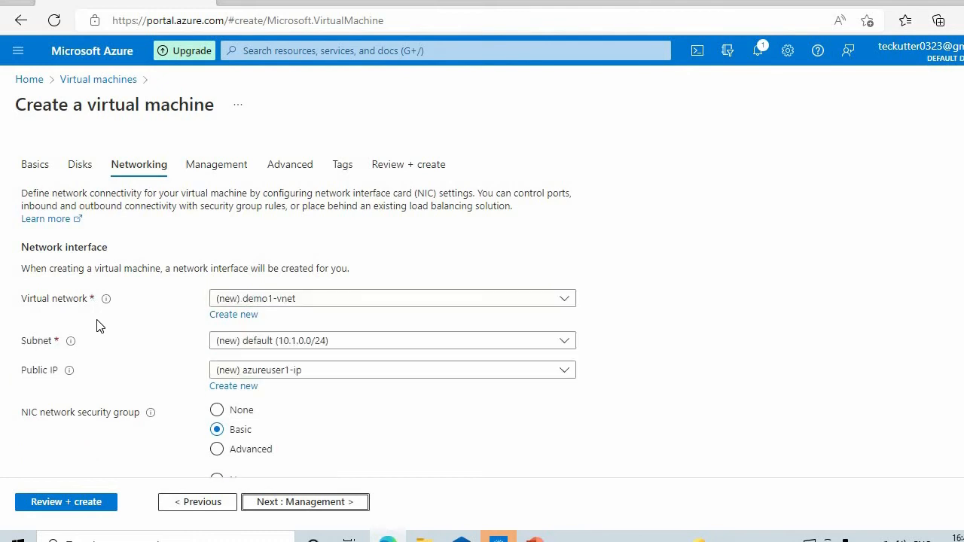
Step: Examine the new virtual network form and the subnet choices, keeping demo1-vnet and the default subnet
{"action": "mouse_move", "coordinate": [104, 302]}
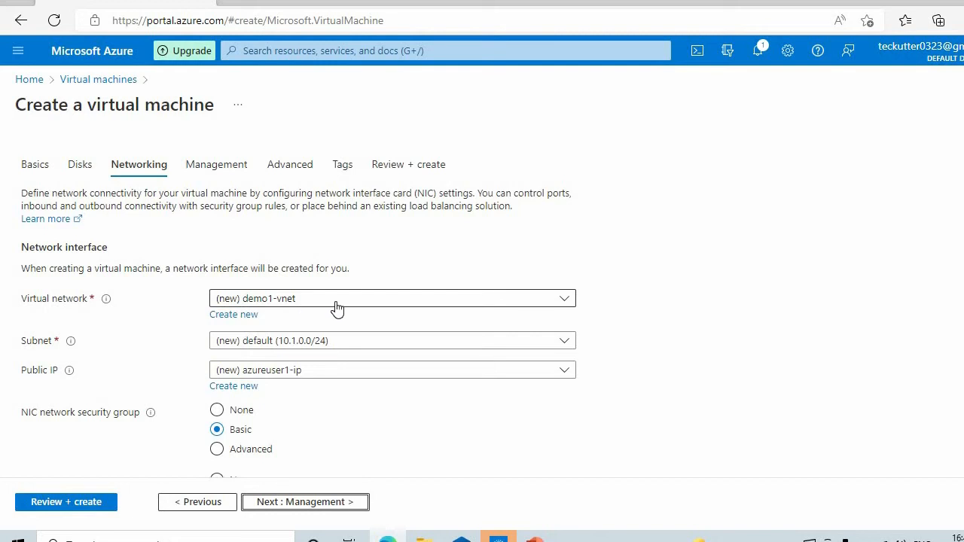
{"action": "left_click", "coordinate": [253, 316]}
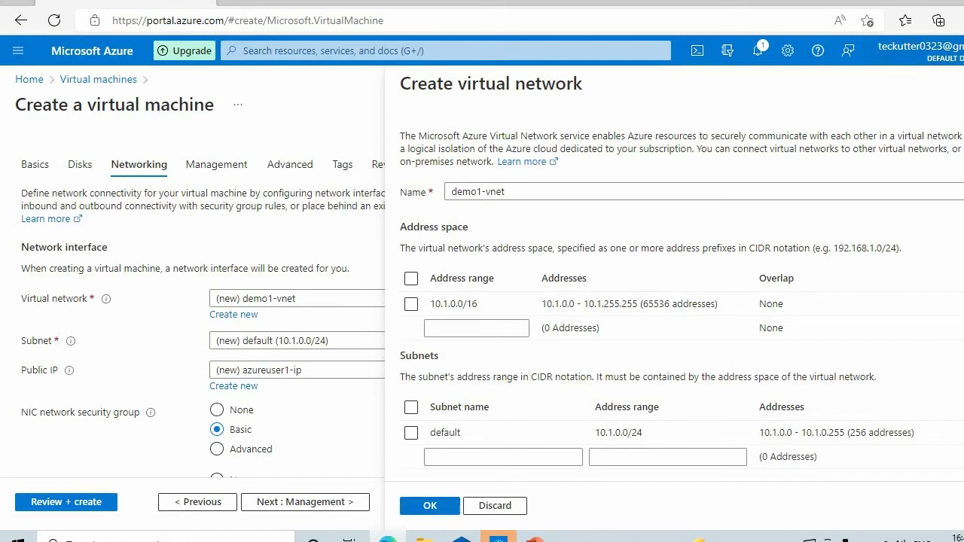
{"action": "scroll", "coordinate": [258, 329], "scroll_direction": "down", "scroll_amount": 2}
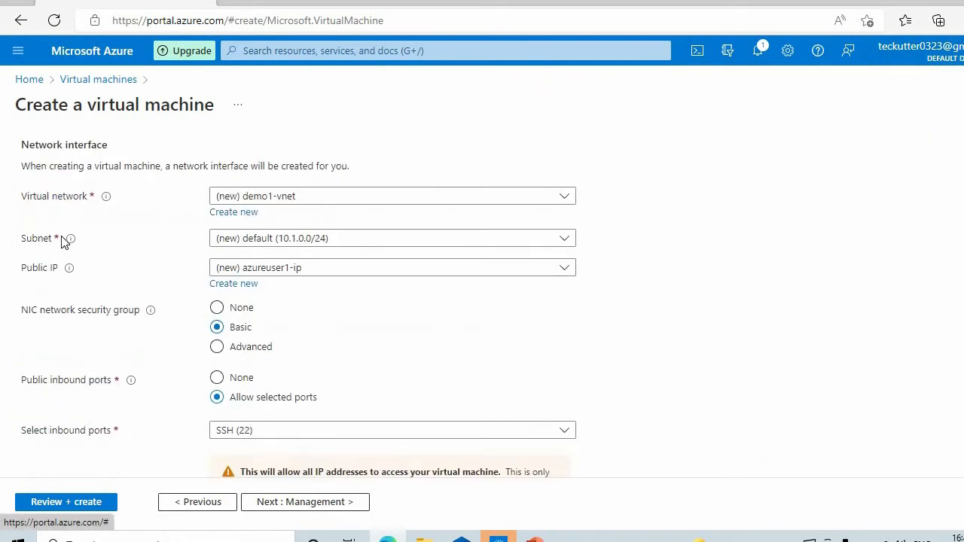
{"action": "left_click", "coordinate": [324, 241]}
{"action": "left_click", "coordinate": [301, 286]}
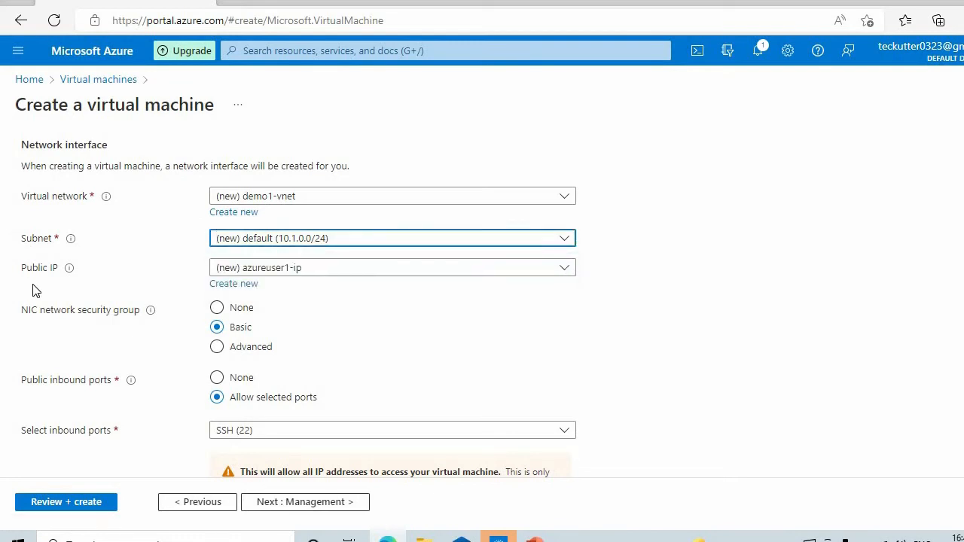
Step: Review the security group, inbound port and load balancing options, keep Basic with SSH (22), and continue to the management settings
{"action": "scroll", "coordinate": [45, 290], "scroll_direction": "down", "scroll_amount": 2}
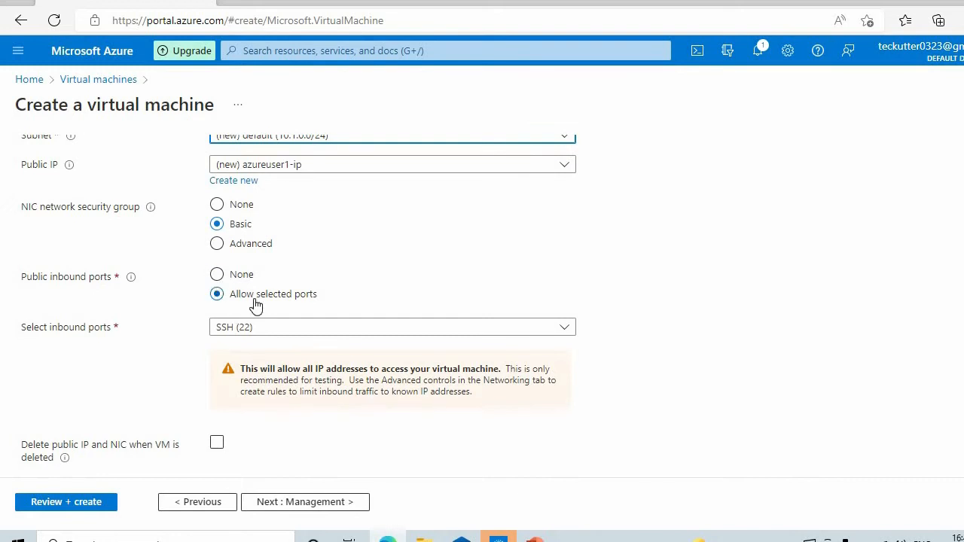
{"action": "scroll", "coordinate": [328, 301], "scroll_direction": "down", "scroll_amount": 1}
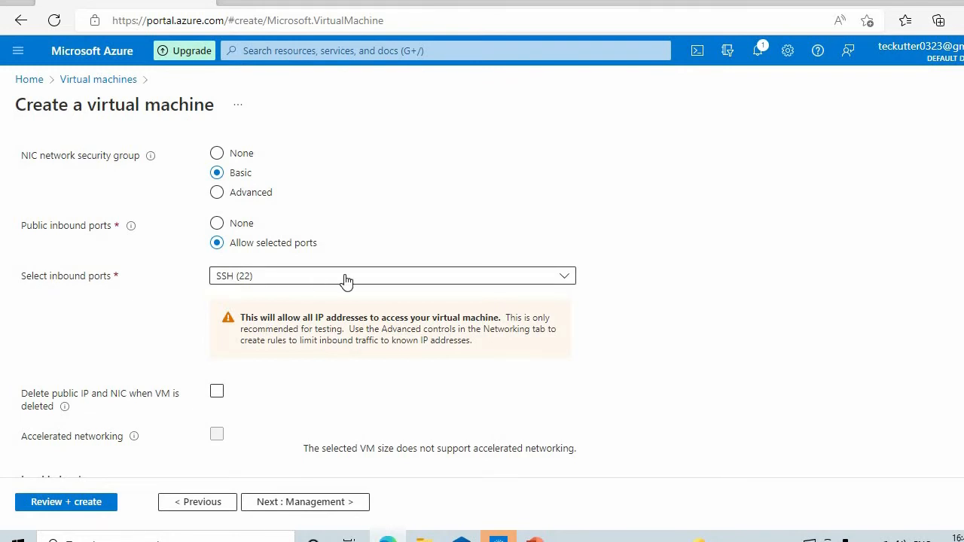
{"action": "scroll", "coordinate": [344, 275], "scroll_direction": "down", "scroll_amount": 2}
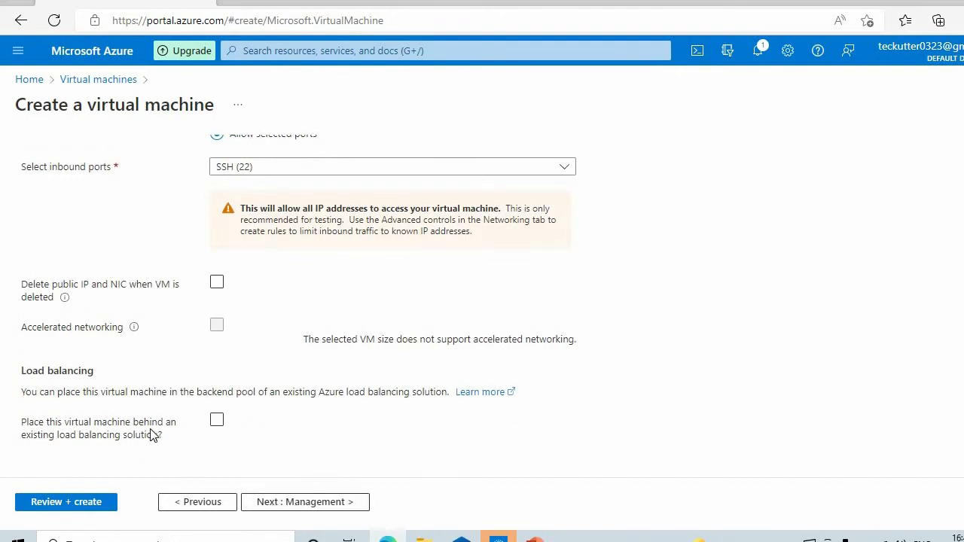
{"action": "left_click", "coordinate": [289, 507]}
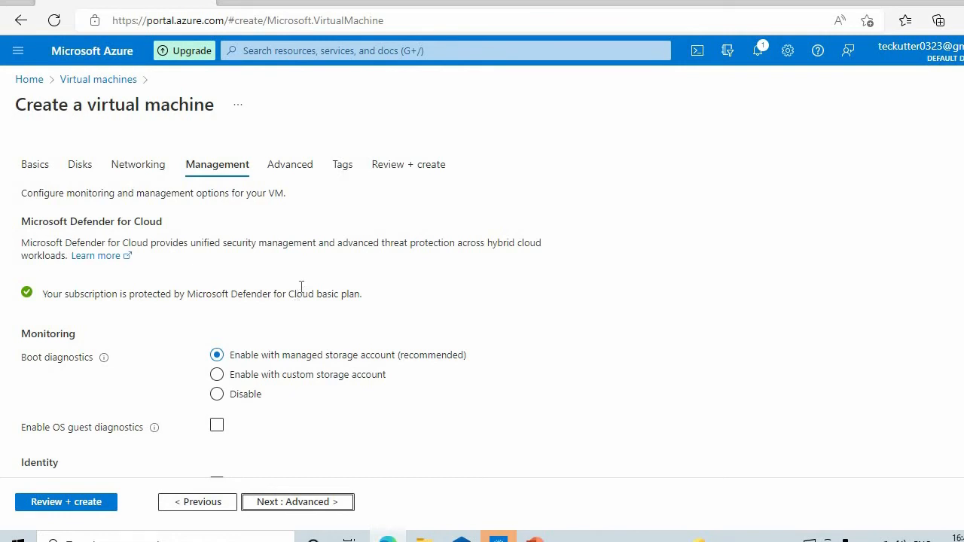
Step: Review the monitoring, identity, auto-shutdown and backup options, keep their defaults, and continue to the advanced settings
{"action": "scroll", "coordinate": [300, 287], "scroll_direction": "down", "scroll_amount": 3}
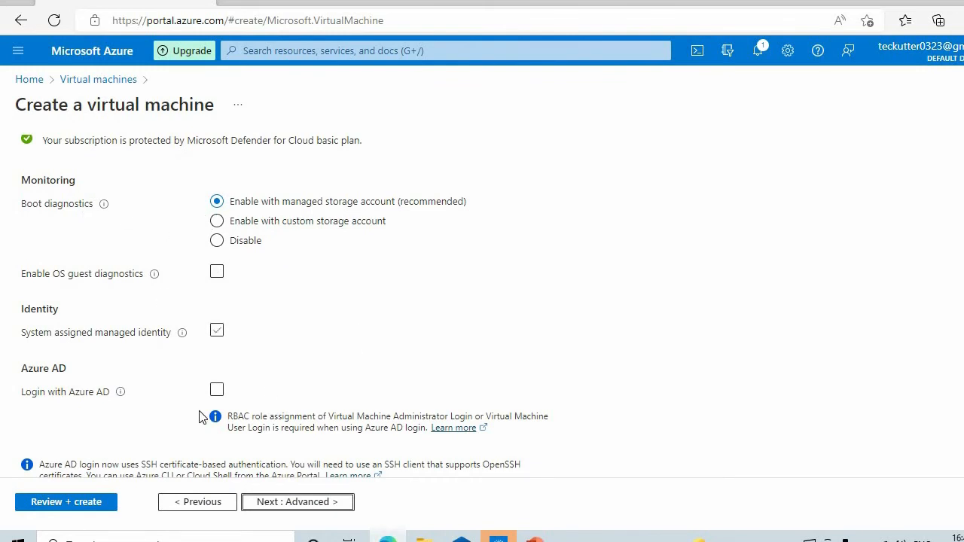
{"action": "scroll", "coordinate": [369, 354], "scroll_direction": "down", "scroll_amount": 3}
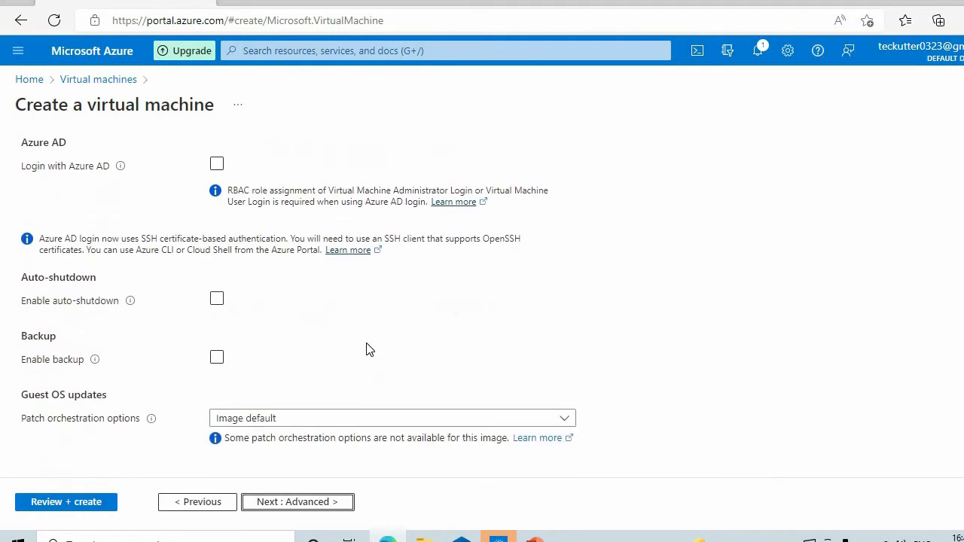
{"action": "left_click", "coordinate": [296, 502]}
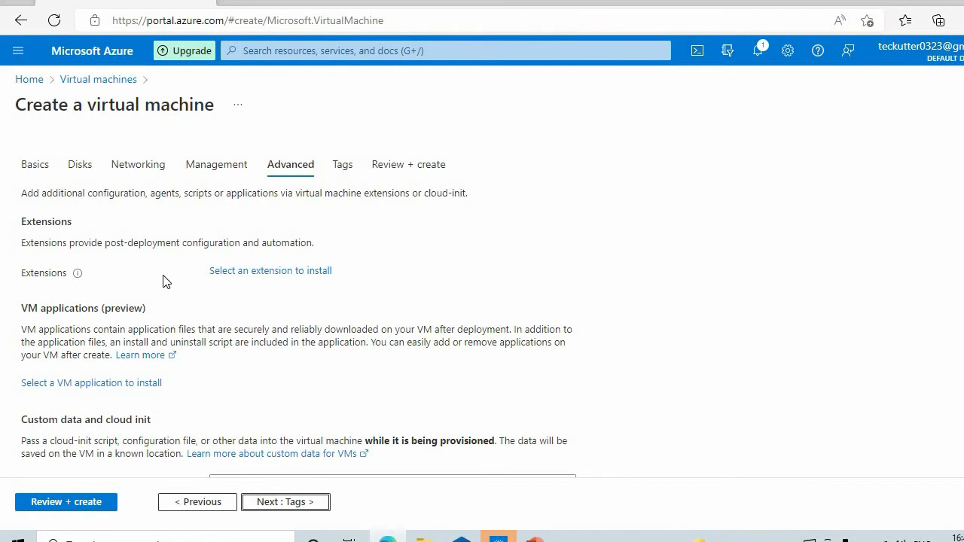
Step: Leave the advanced settings and tags at their defaults and proceed to the final review of the virtual machine
{"action": "scroll", "coordinate": [173, 276], "scroll_direction": "down", "scroll_amount": 2}
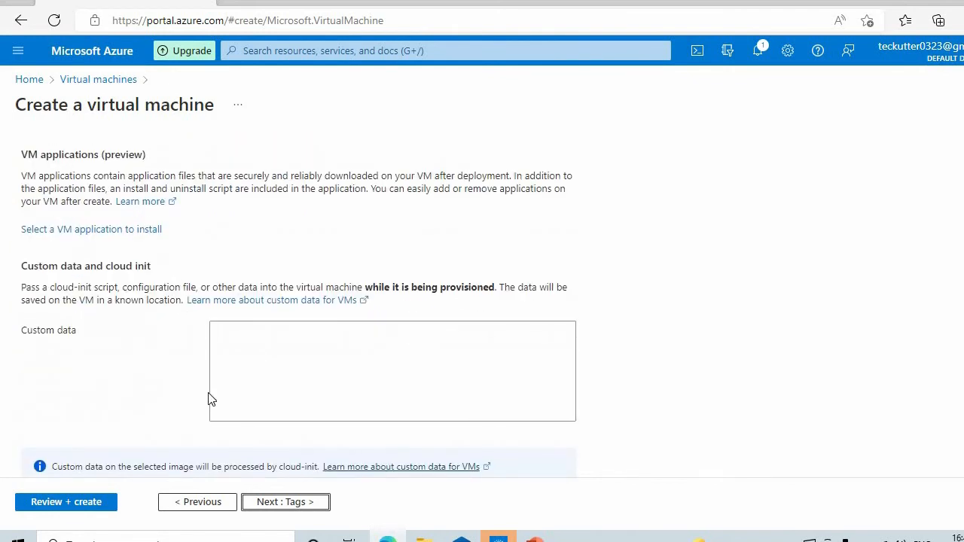
{"action": "left_click", "coordinate": [270, 509]}
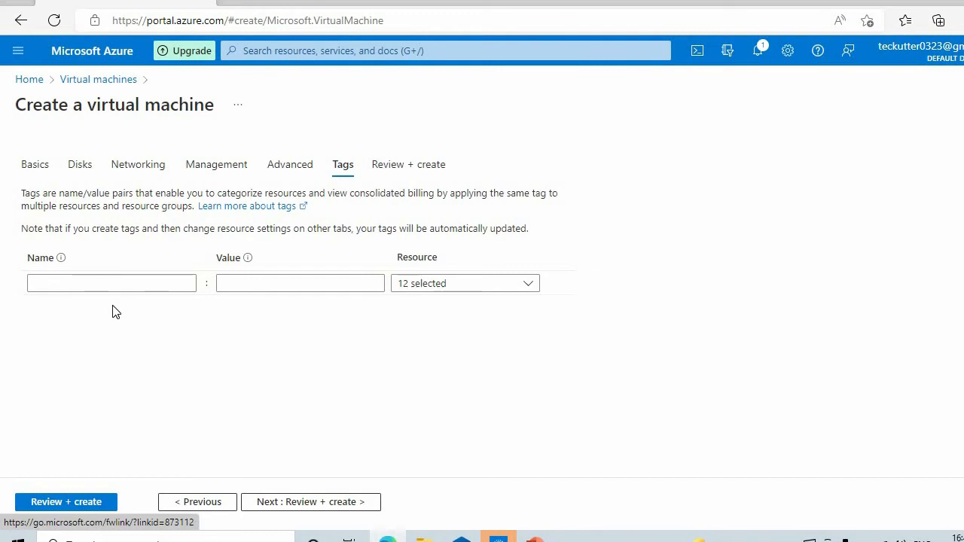
{"action": "left_click", "coordinate": [309, 502]}
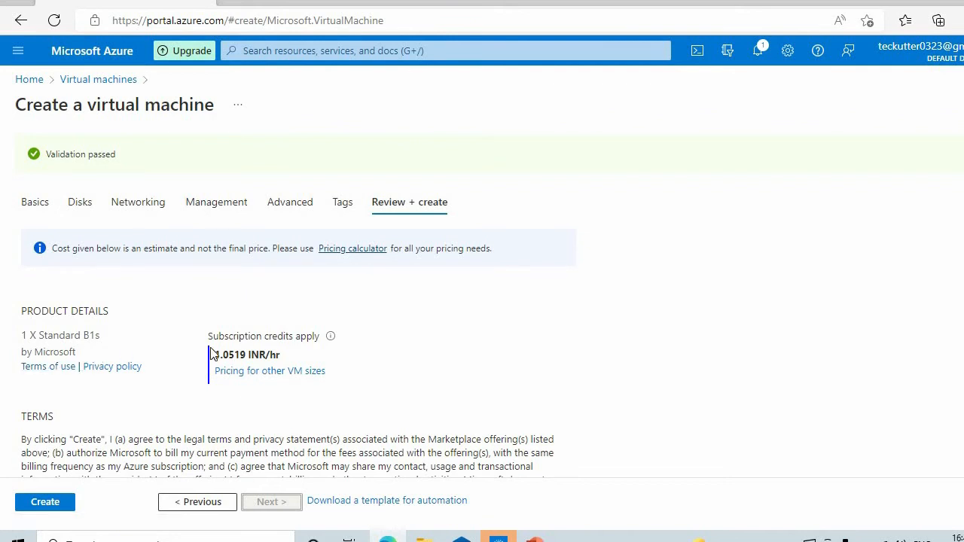
Step: Review the hourly price, contact details and configuration summary of the virtual machine before creating it
{"action": "left_click_drag", "start_coordinate": [214, 355], "coordinate": [290, 356]}
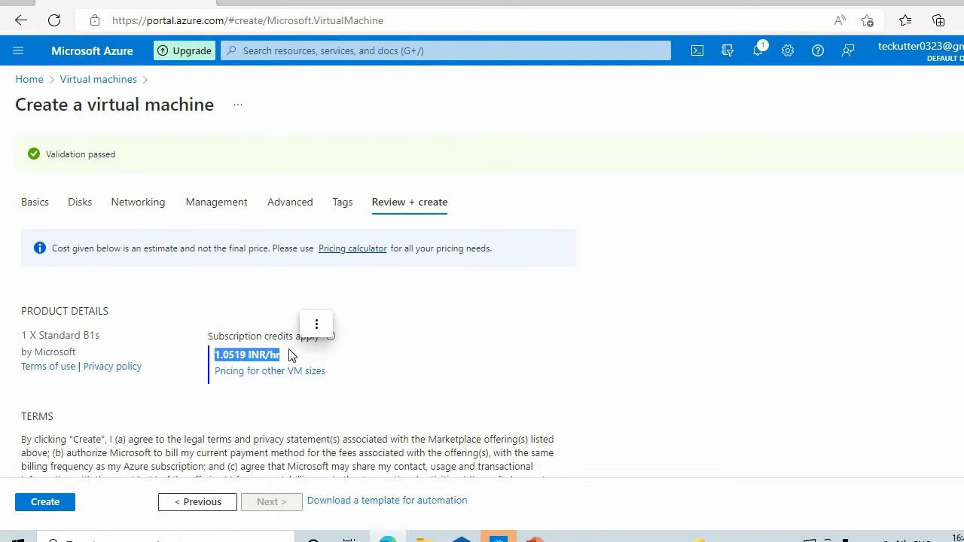
{"action": "scroll", "coordinate": [555, 320], "scroll_direction": "down", "scroll_amount": 3}
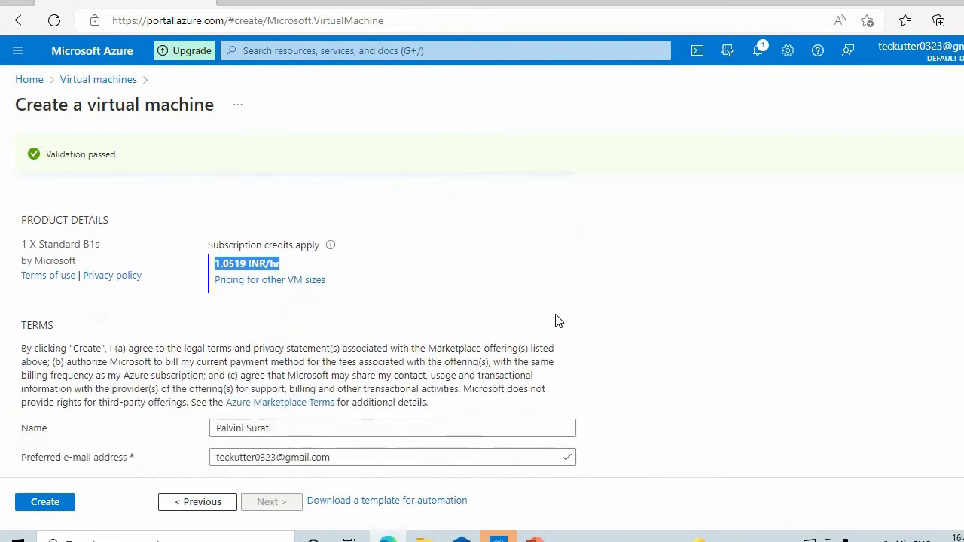
{"action": "scroll", "coordinate": [608, 318], "scroll_direction": "down", "scroll_amount": 1}
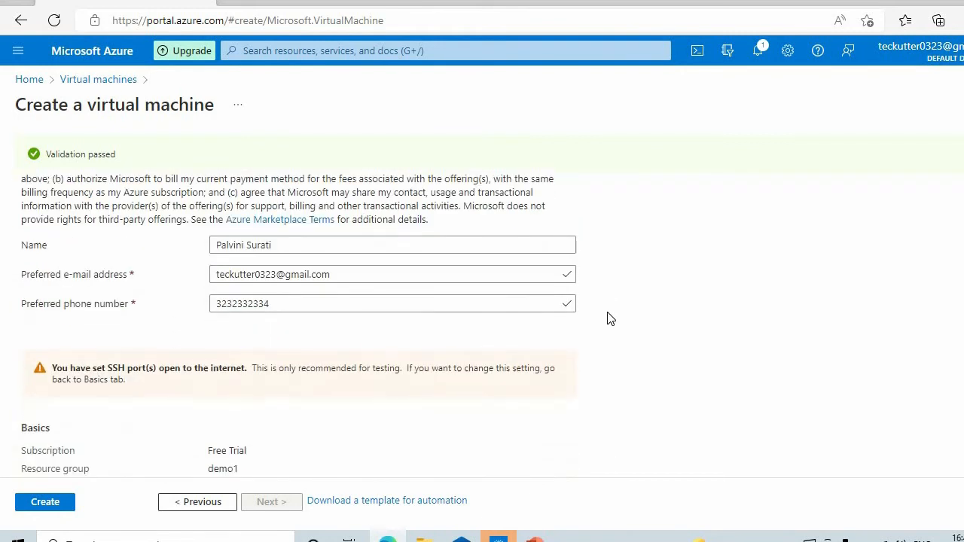
{"action": "scroll", "coordinate": [607, 316], "scroll_direction": "down", "scroll_amount": 5}
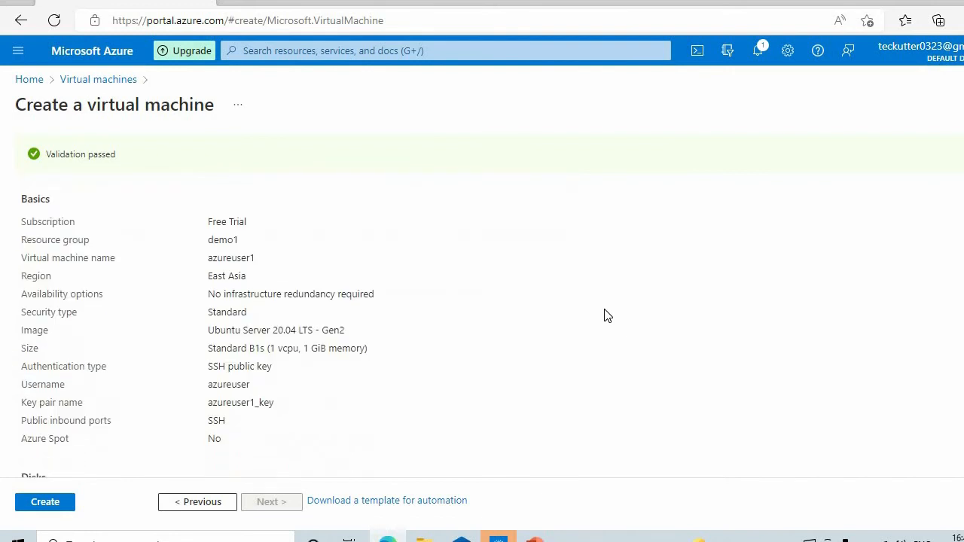
{"action": "scroll", "coordinate": [607, 316], "scroll_direction": "down", "scroll_amount": 5}
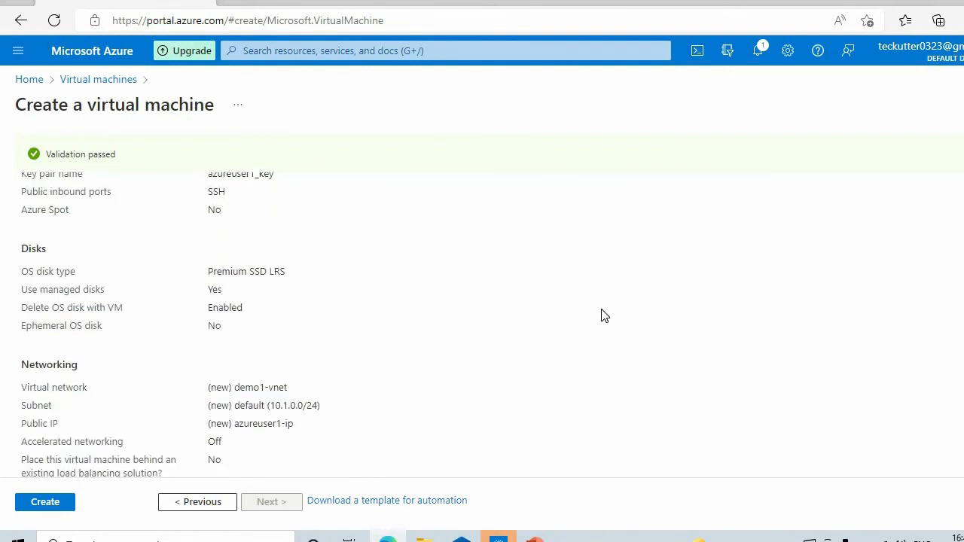
{"action": "scroll", "coordinate": [595, 315], "scroll_direction": "down", "scroll_amount": 1}
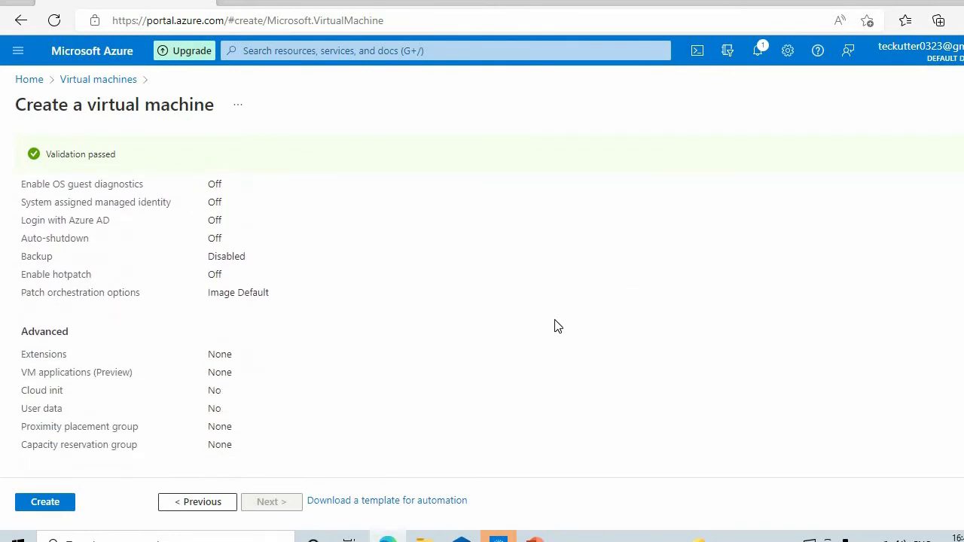
Step: Create the virtual machine, downloading the private key file of the newly generated SSH key pair
{"action": "left_click", "coordinate": [38, 502]}
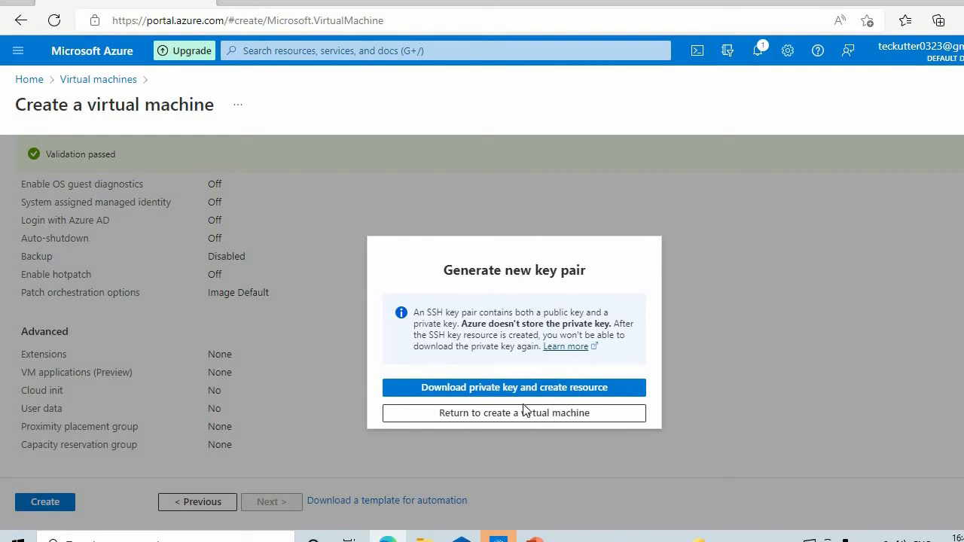
{"action": "left_click", "coordinate": [595, 388]}
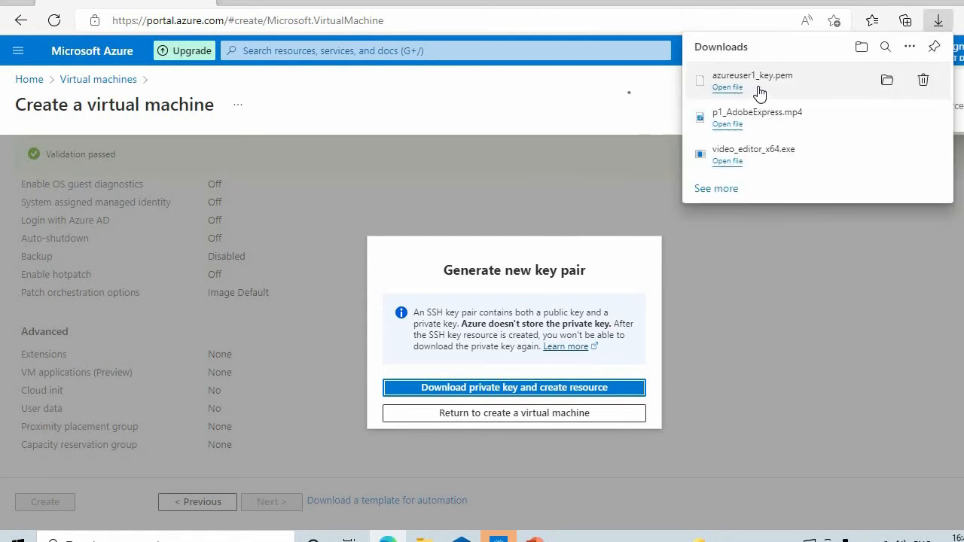
{"action": "left_click", "coordinate": [573, 184]}
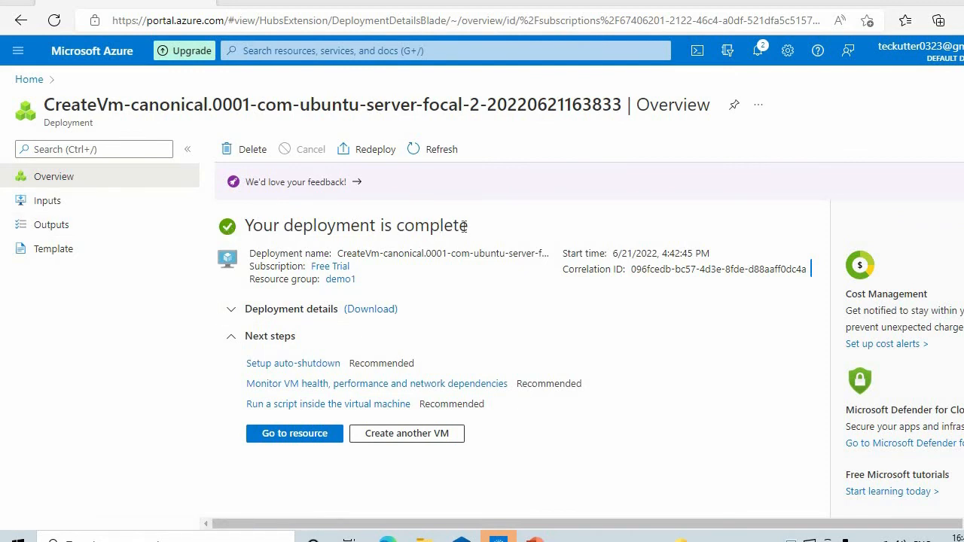
Step: Check the deployment status on the overview page and in the portal notifications
{"action": "left_click_drag", "start_coordinate": [470, 226], "coordinate": [224, 223]}
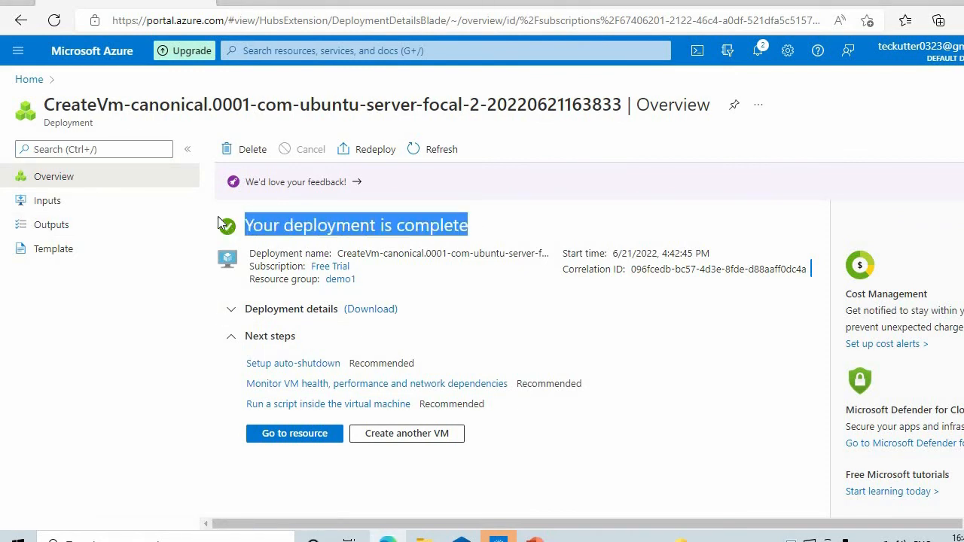
{"action": "left_click", "coordinate": [758, 51]}
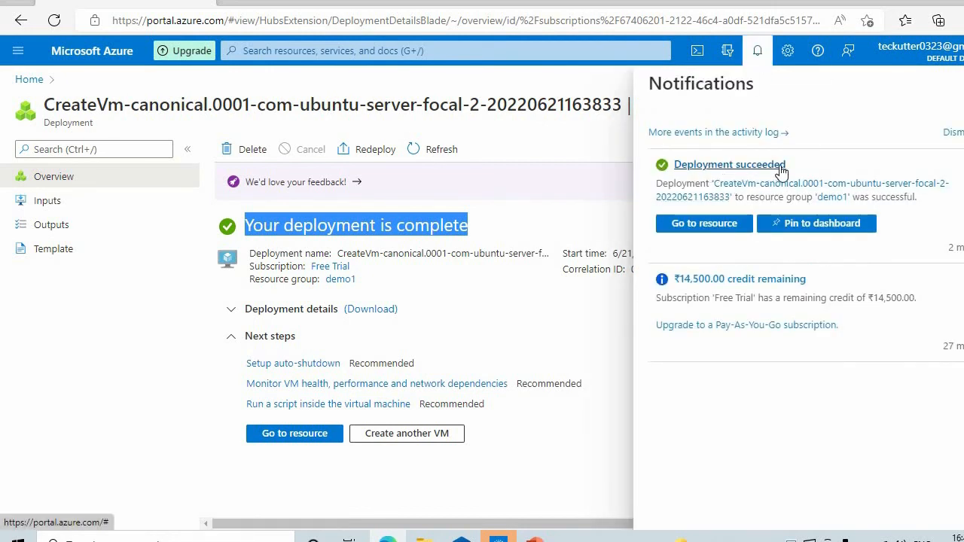
{"action": "left_click", "coordinate": [185, 308]}
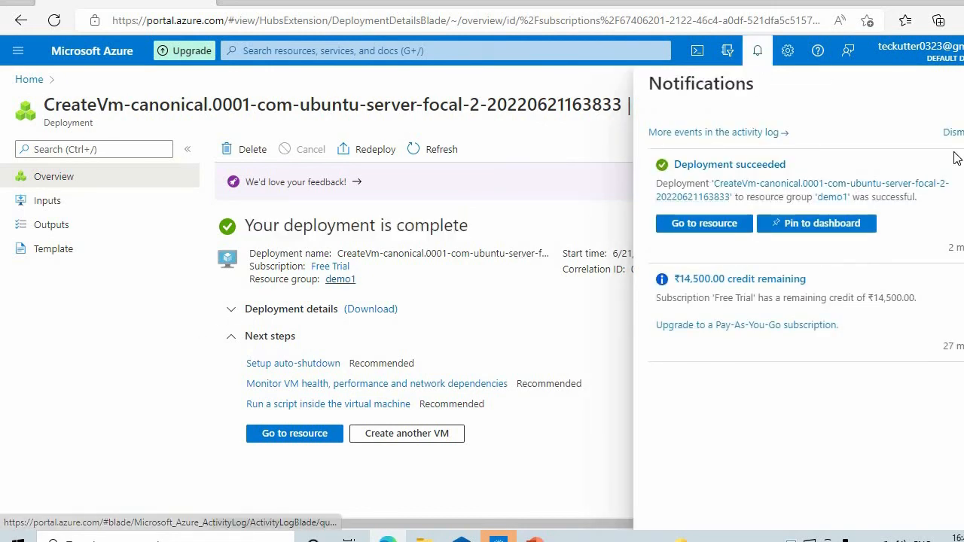
{"action": "left_click", "coordinate": [757, 50]}
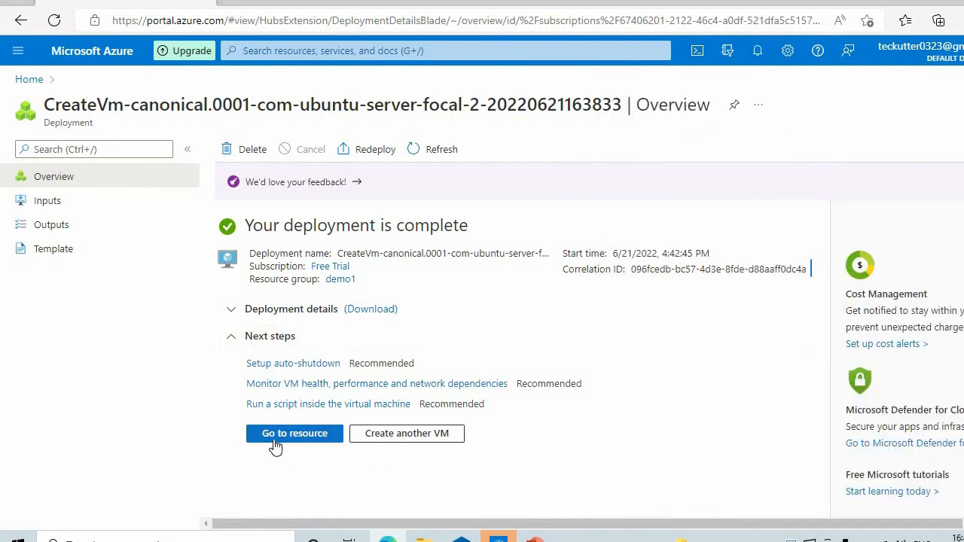
Step: Open the deployed azureuser1 virtual machine and review its essentials, networking, size and disk properties
{"action": "left_click", "coordinate": [304, 443]}
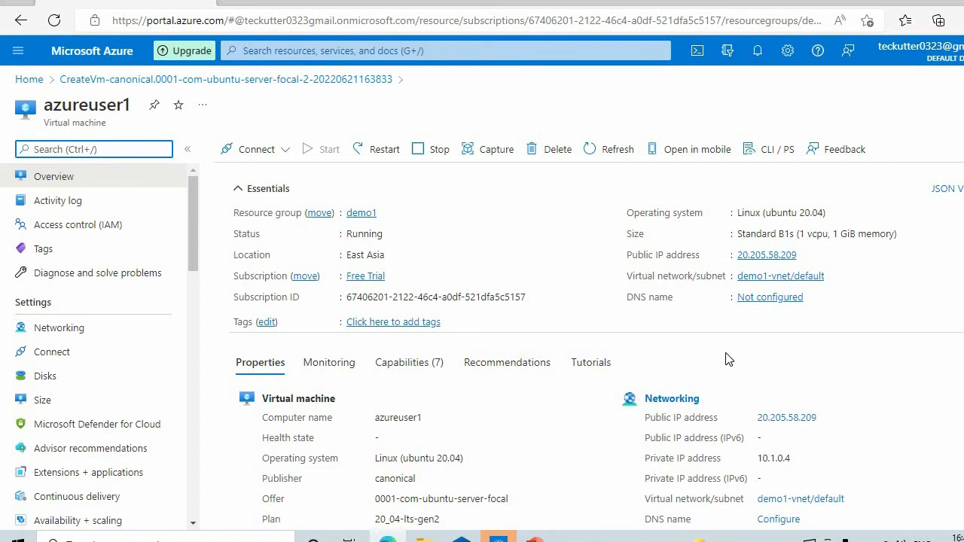
{"action": "scroll", "coordinate": [728, 359], "scroll_direction": "down", "scroll_amount": 2}
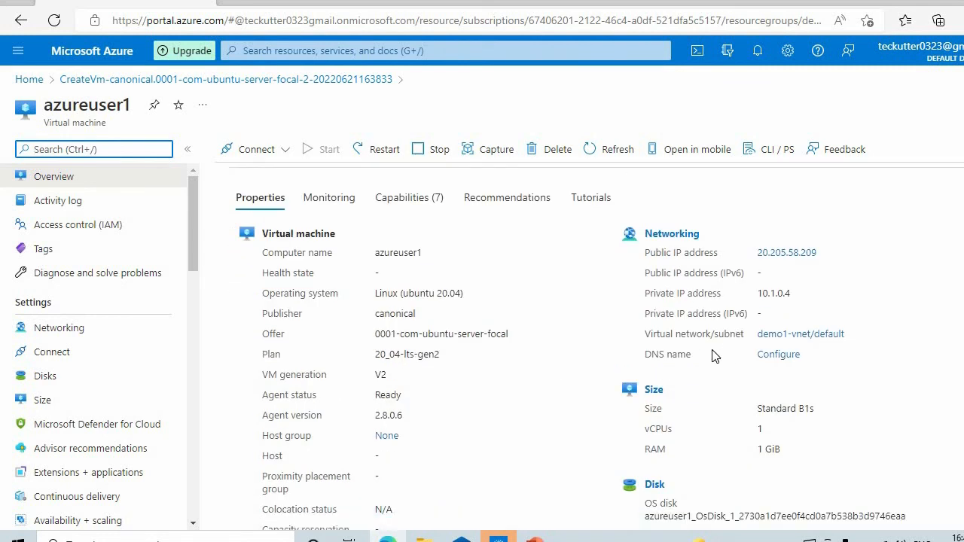
{"action": "scroll", "coordinate": [843, 252], "scroll_direction": "down", "scroll_amount": 2}
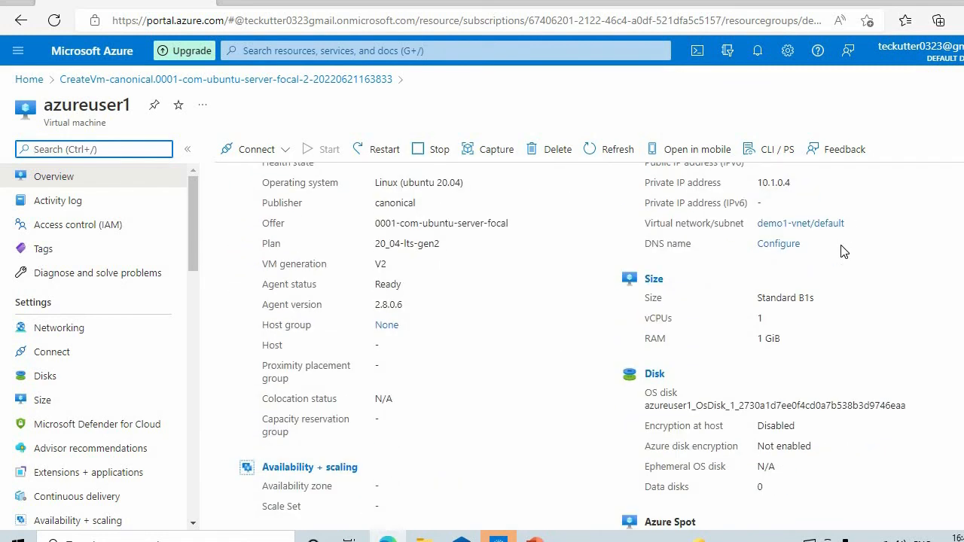
{"action": "scroll", "coordinate": [841, 254], "scroll_direction": "down", "scroll_amount": 3}
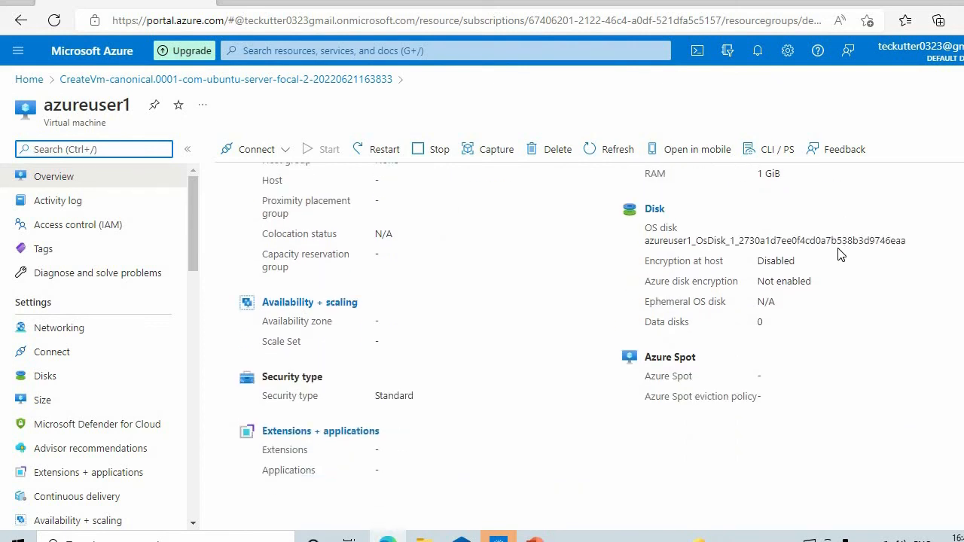
{"action": "scroll", "coordinate": [841, 255], "scroll_direction": "up", "scroll_amount": 1}
{"action": "scroll", "coordinate": [841, 255], "scroll_direction": "up", "scroll_amount": 5}
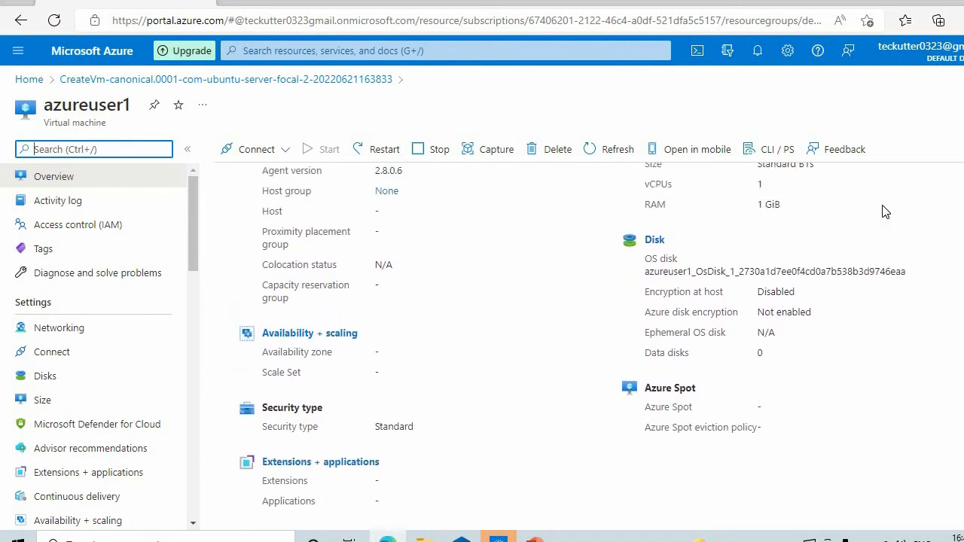